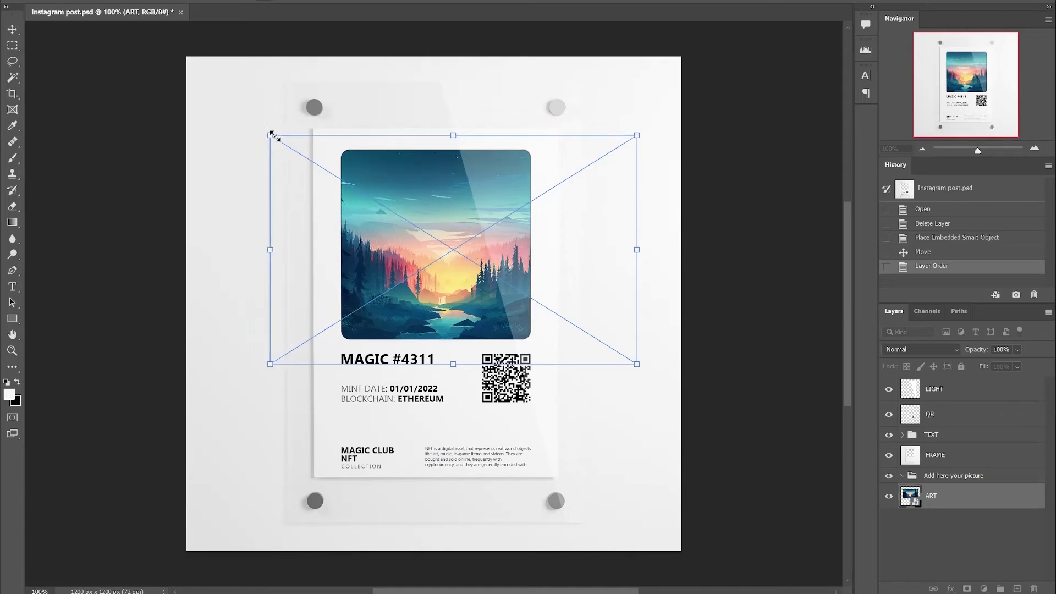
Apply the landscape art resize and change the title word MAGIC to STORY in Photoshop
key(Return)
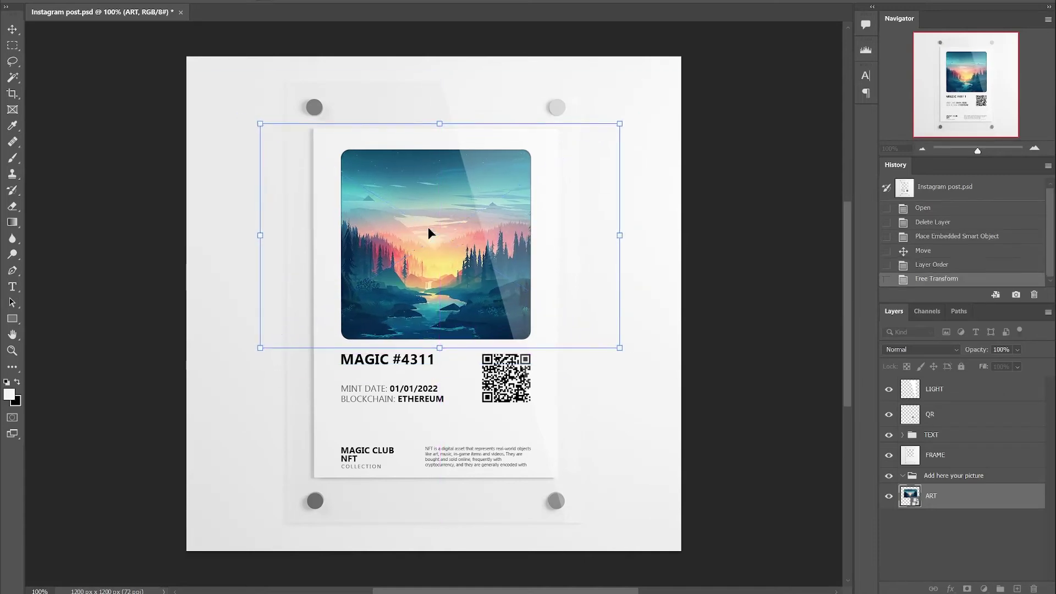
key(t)
click(389, 360)
drag(389, 361, 339, 360)
text(STORY)
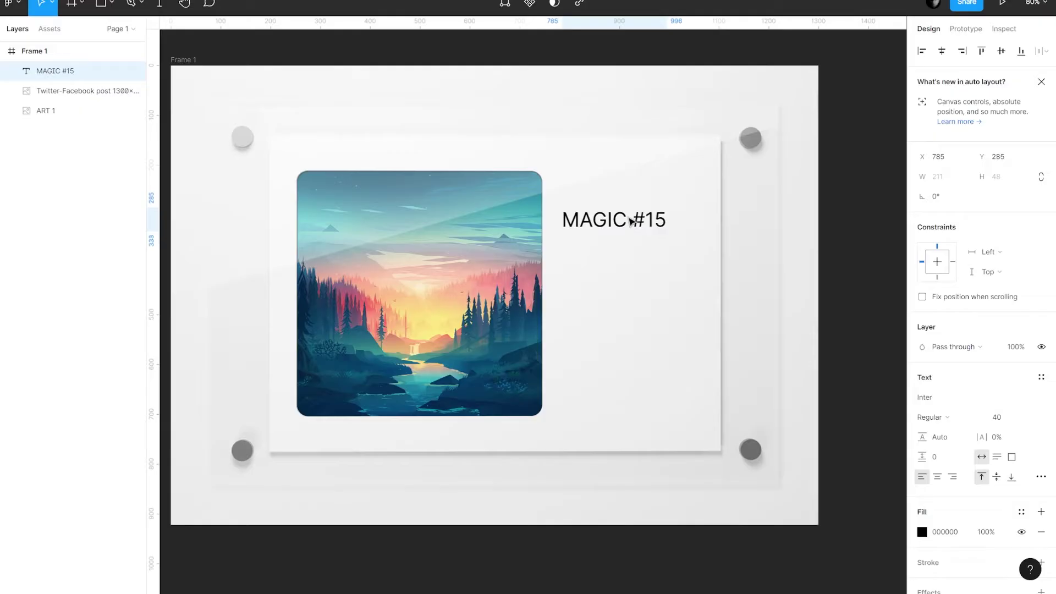
Make the MAGIC #15 text Bold in Figma and rewind the preview to the first frame
click(928, 417)
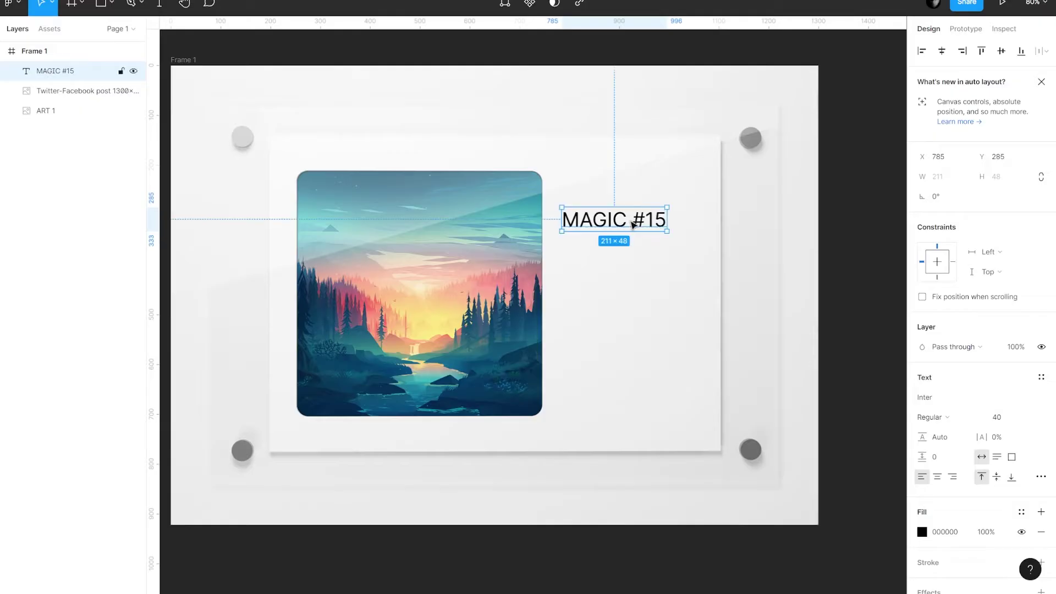
click(937, 374)
key(Escape)
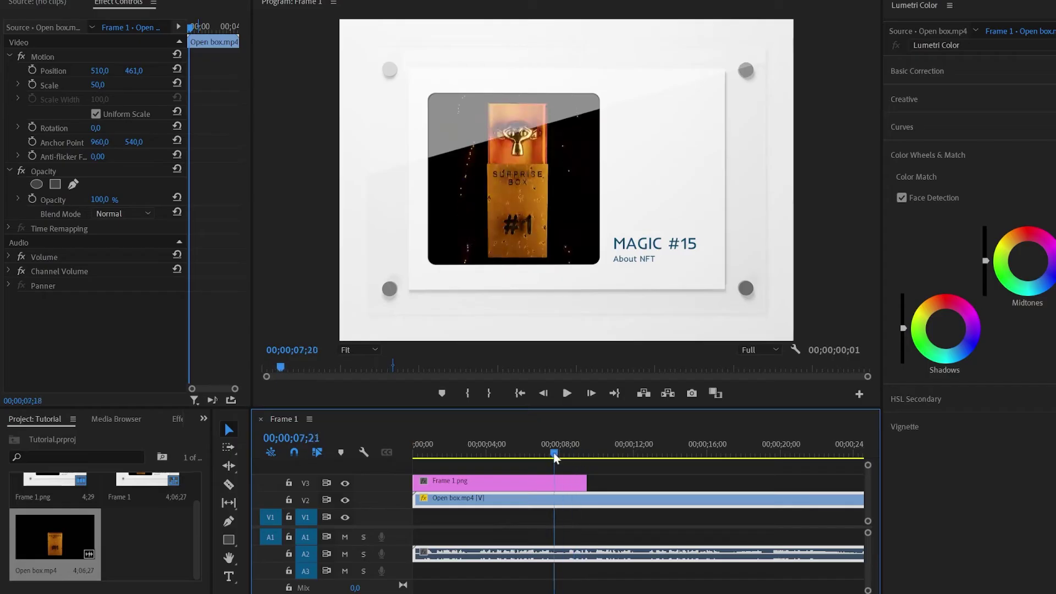
drag(555, 458, 403, 455)
Mark an export range from 0;00 to about nine seconds in the sequence
click(467, 393)
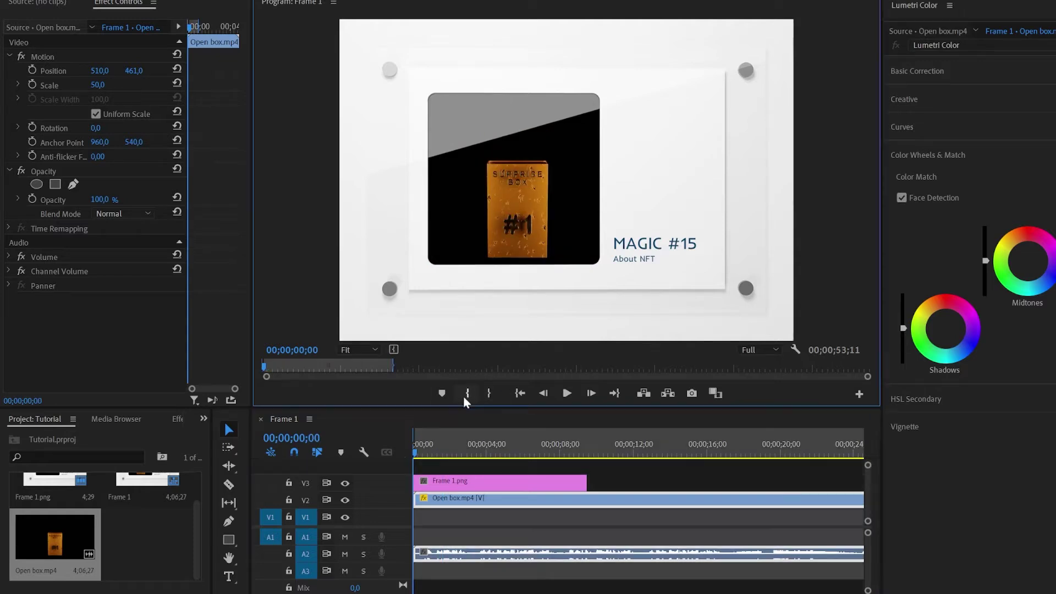
mouse_move(459, 454)
mouse_down()
mouse_move(580, 454)
mouse_move(587, 442)
mouse_up()
click(493, 393)
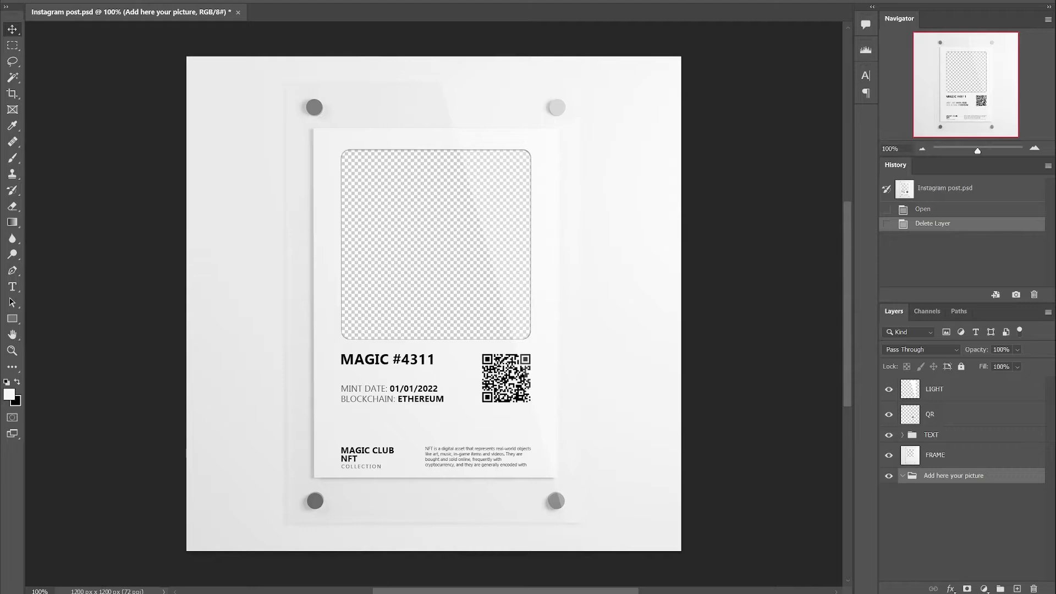
Place the landscape picture in the frame, shift it up, and move the ART layer beneath the picture group
drag(476, 582, 385, 233)
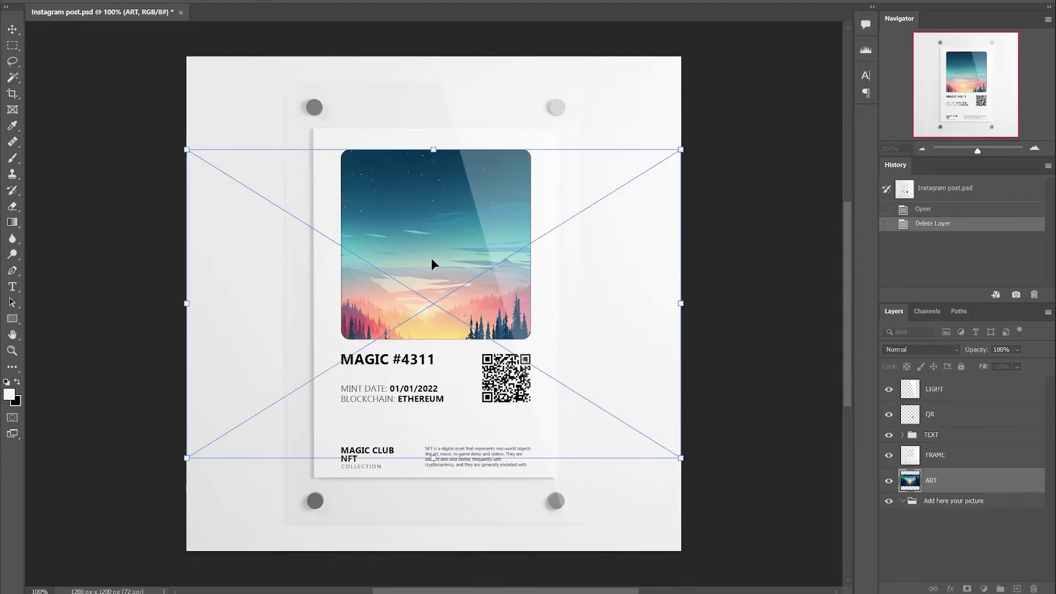
key(Return)
drag(460, 308, 445, 270)
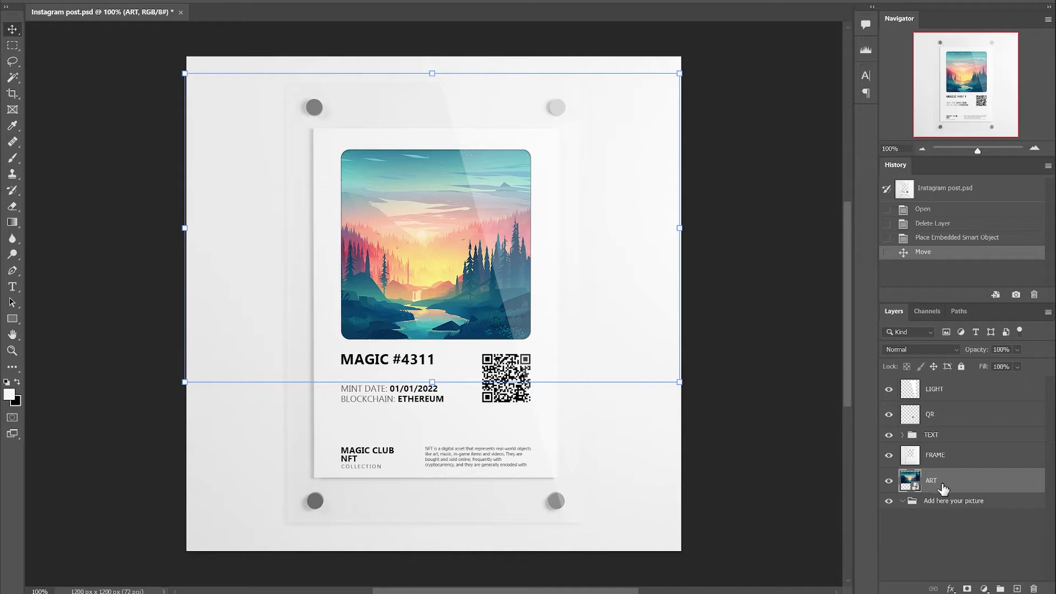
drag(943, 489, 965, 510)
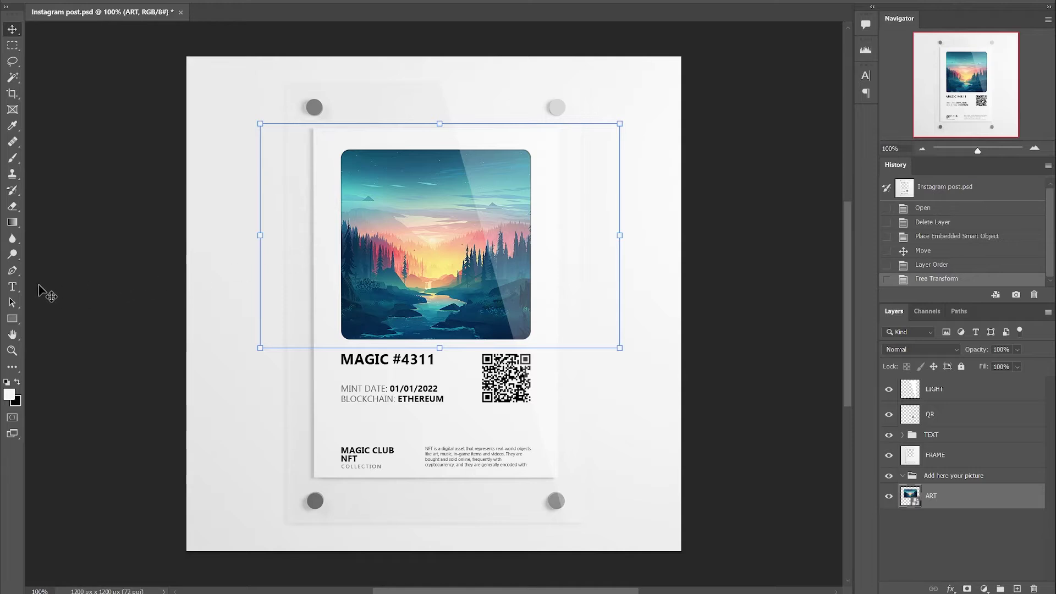
click(12, 287)
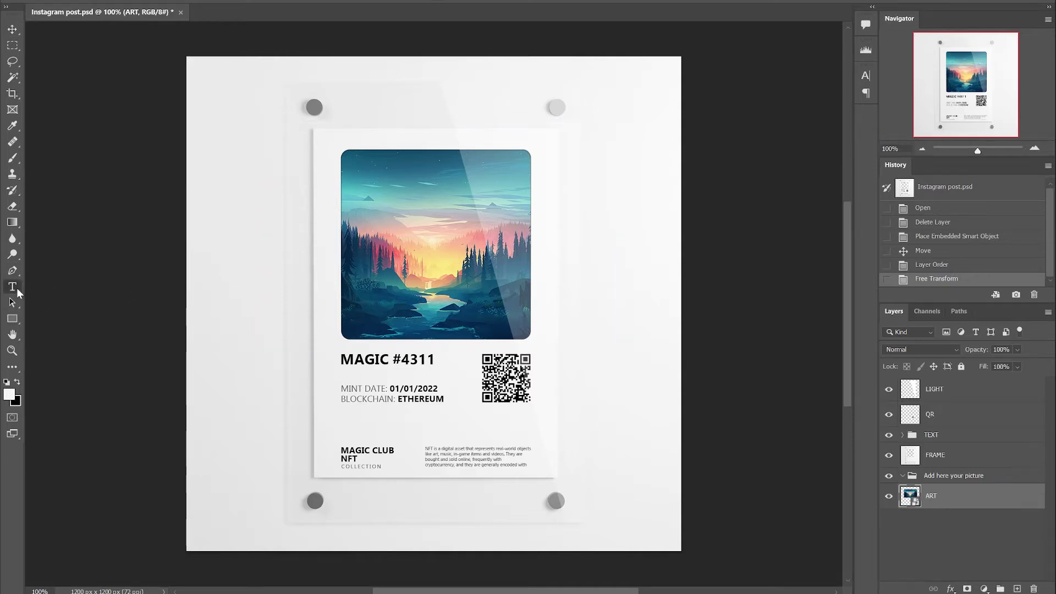
Change the title MAGIC #4311 to STORY #1
drag(389, 360, 341, 379)
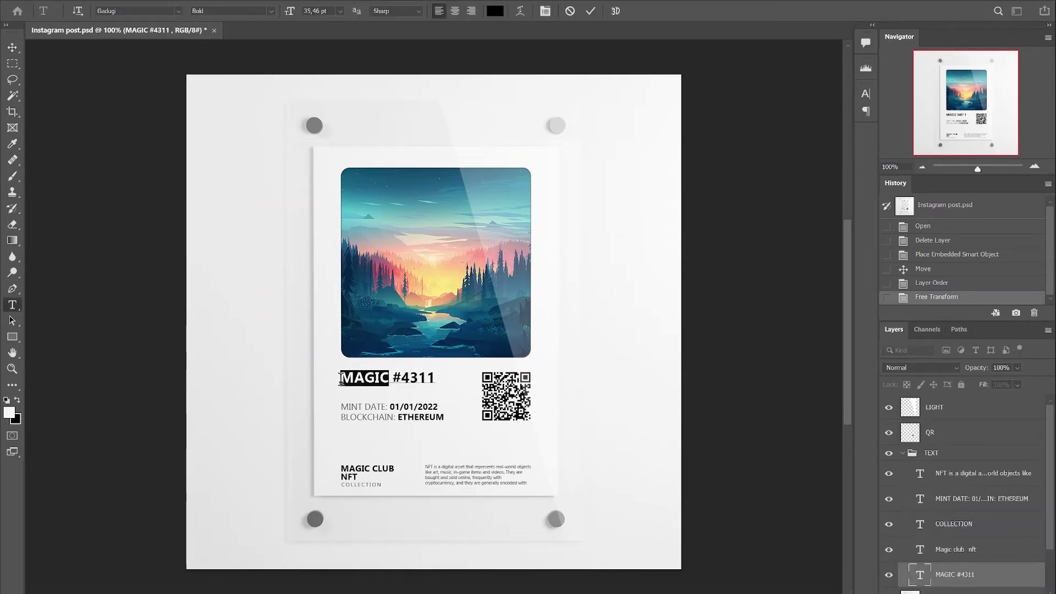
text(STORY)
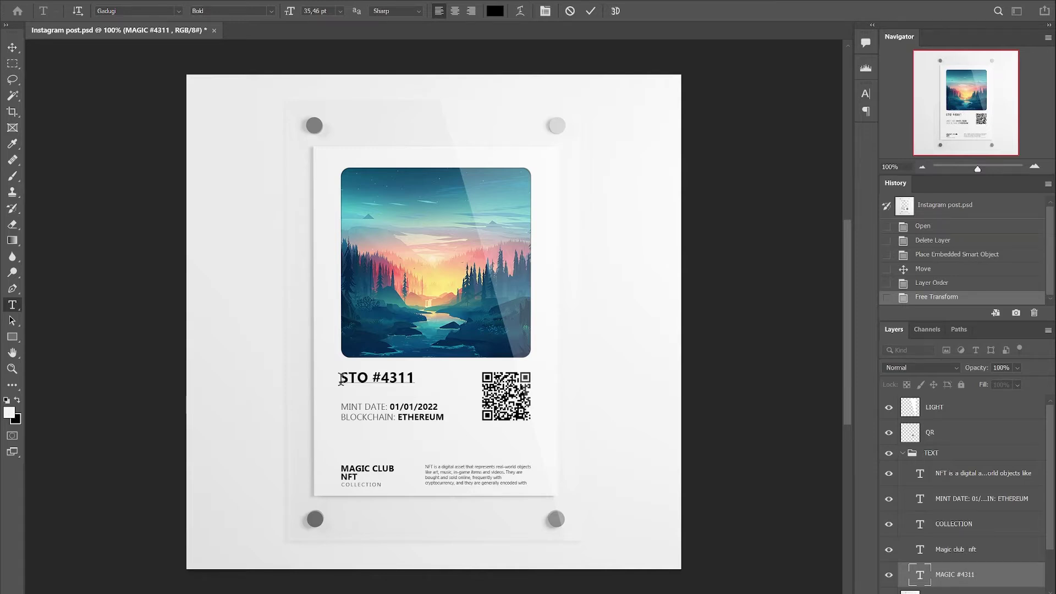
key(End)
key(BackSpace)
key(BackSpace)
key(BackSpace)
key(BackSpace)
text(1)
click(590, 14)
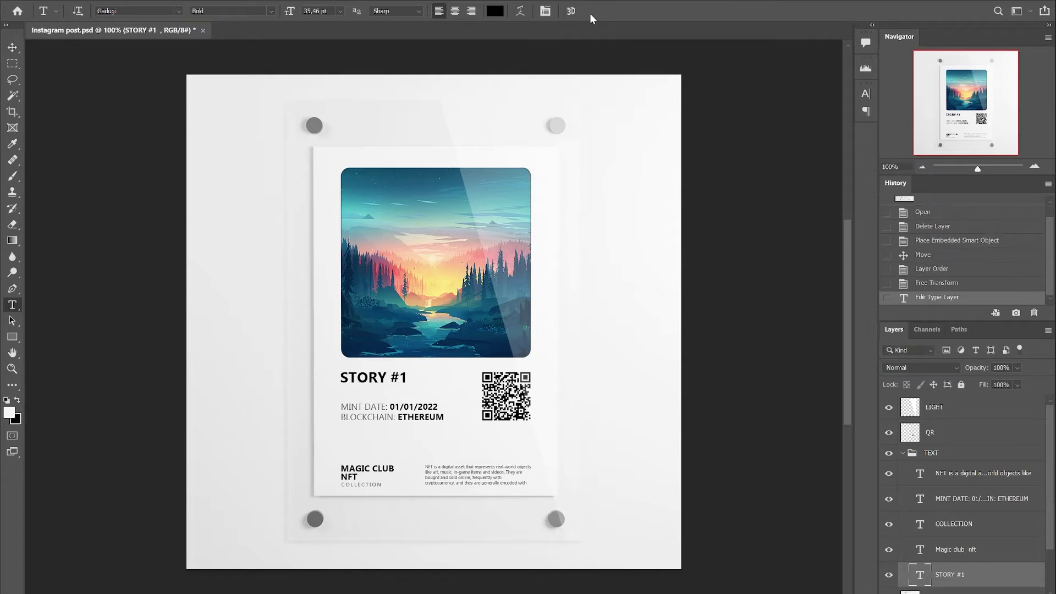
Reselect the whole STORY #1 title to recolour it dark blue
scroll(434, 357, down, 1)
click(373, 367)
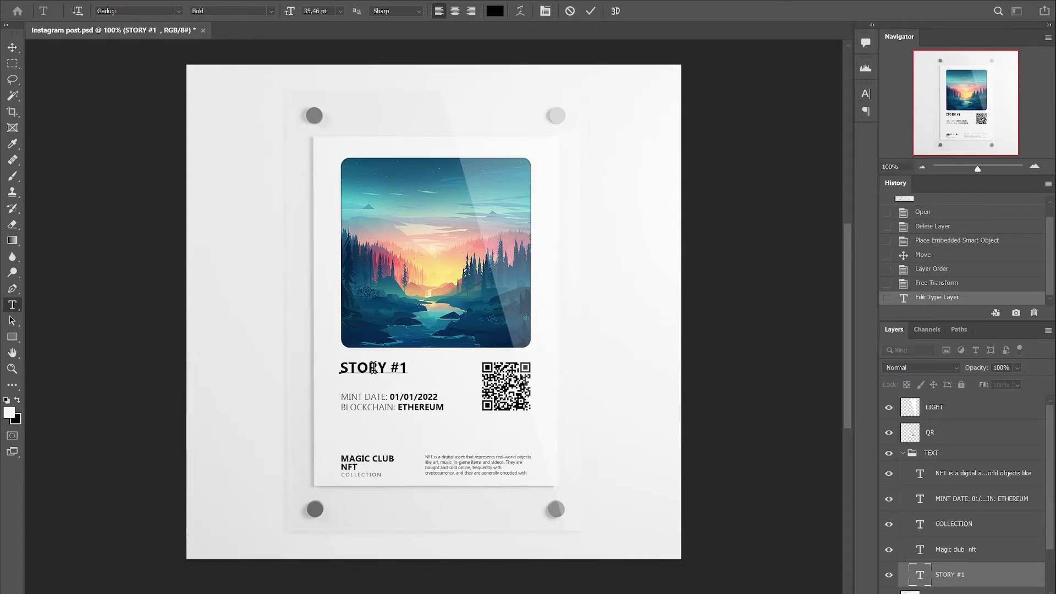
drag(341, 368, 413, 367)
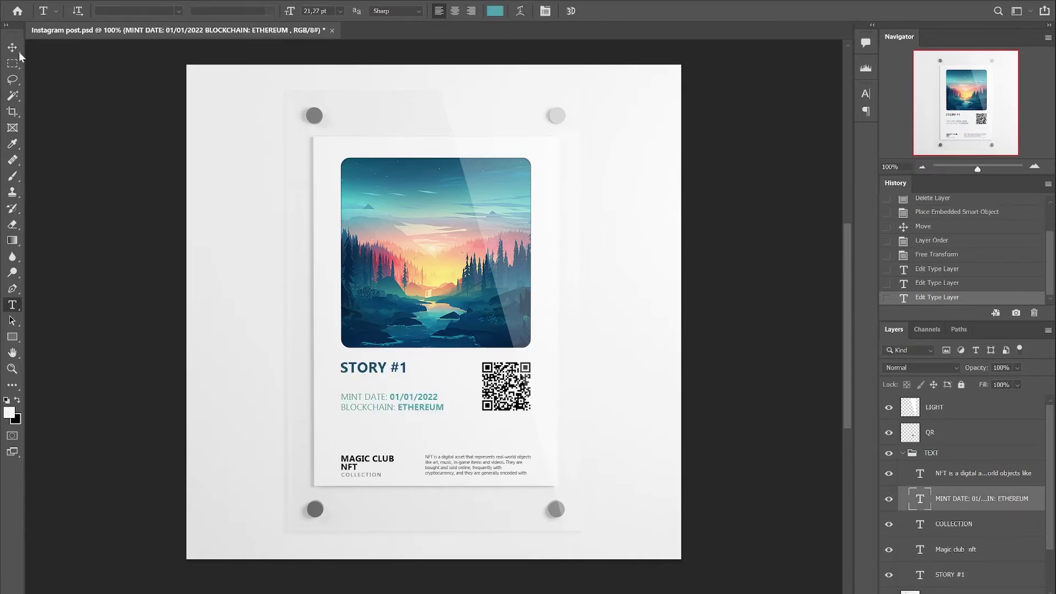
click(14, 50)
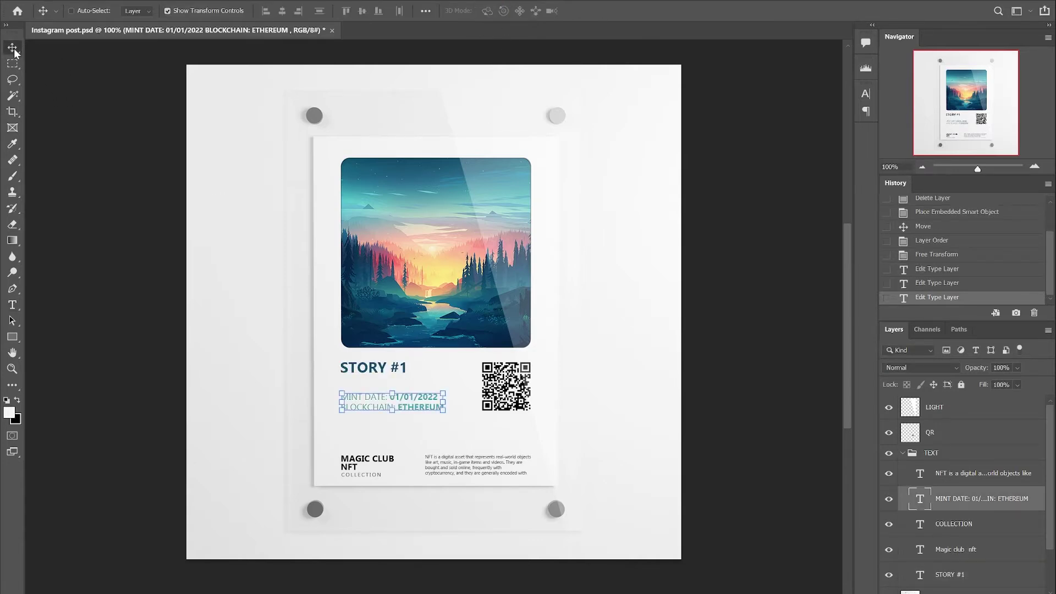
Move the date lines up under STORY #1 and change the title font, trying Arial and others
drag(410, 397, 409, 389)
scroll(408, 389, down, 2)
key(t)
drag(340, 328, 414, 328)
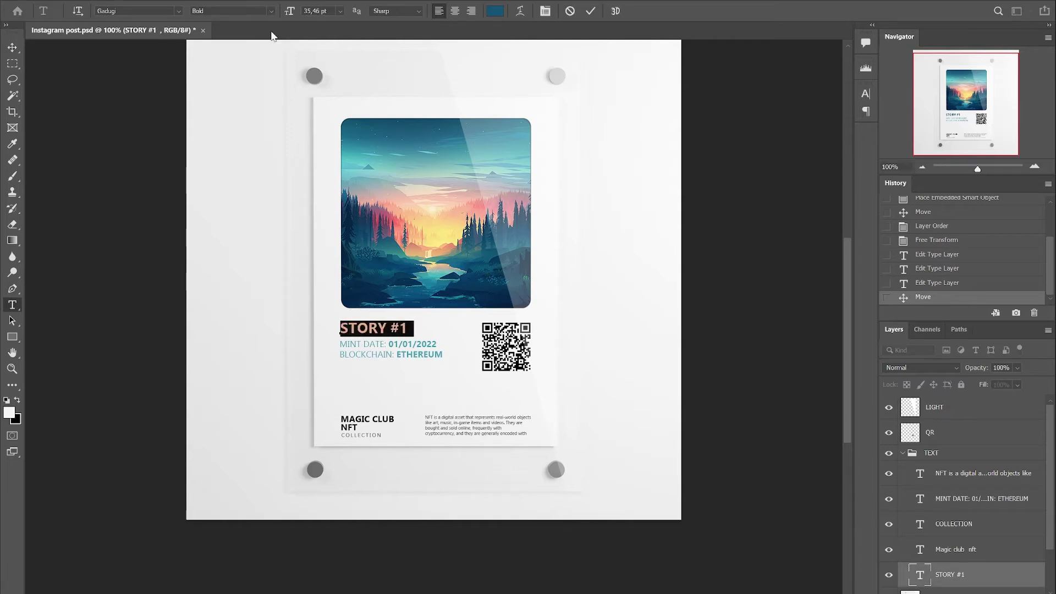
click(179, 11)
text(Arial)
key(Down)
key(Down)
key(Down)
key(Down)
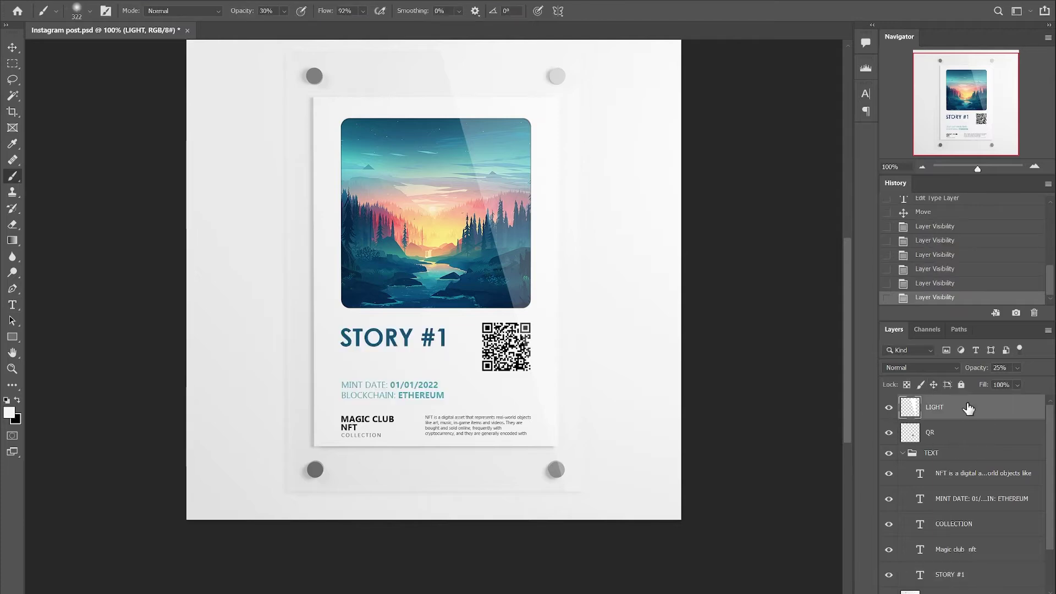
Toggle the LIGHT and QR code layers off and on, then hide the TEXT group
click(889, 408)
click(888, 408)
click(889, 434)
click(888, 434)
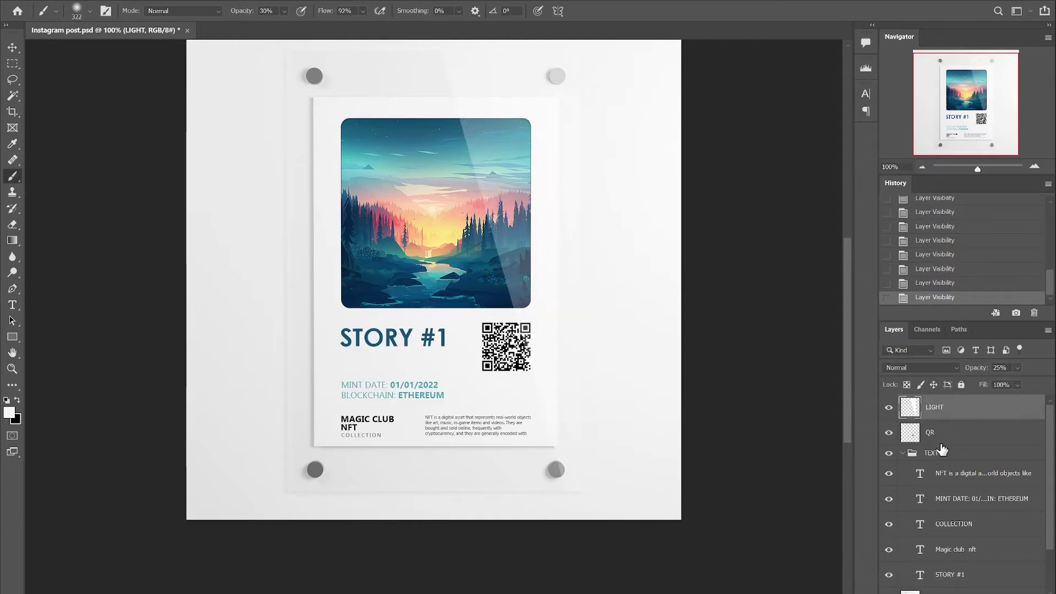
click(888, 453)
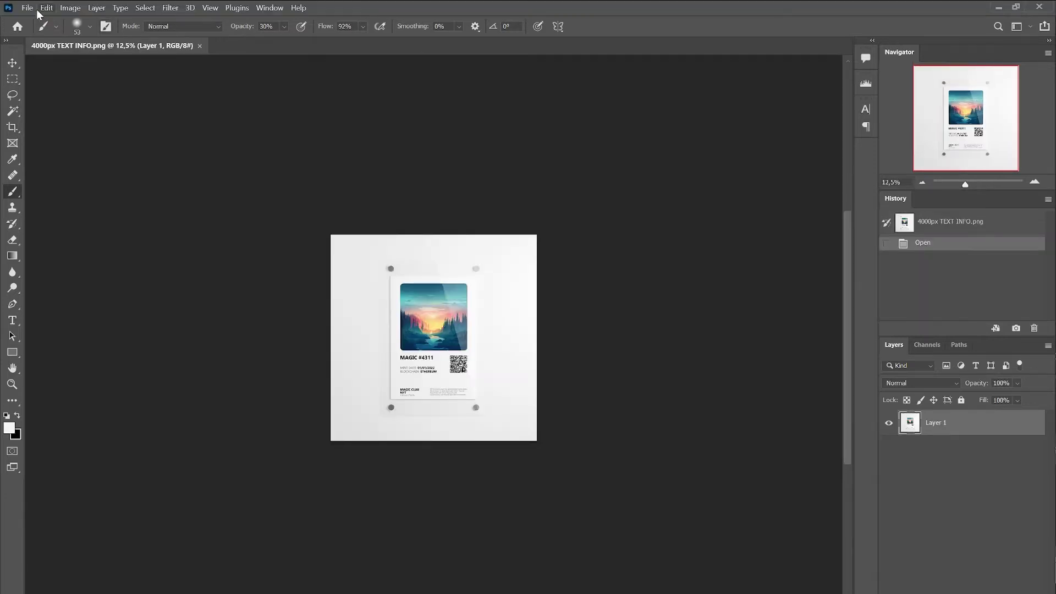
Bring up the File menu's export commands for 4000px TEXT INFO.png
click(27, 8)
mouse_move(103, 196)
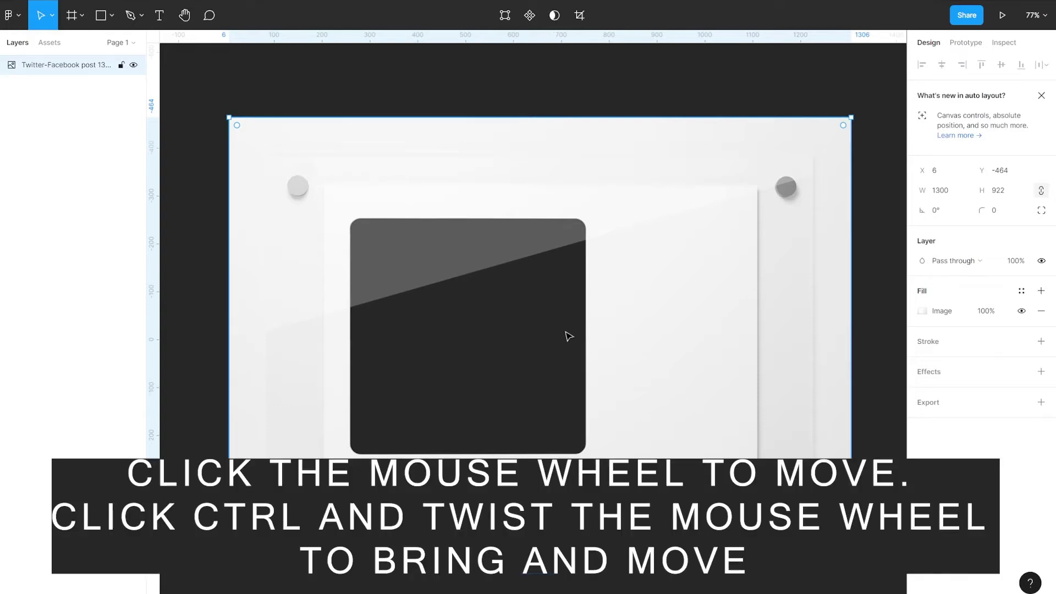
Group the mockup image on the Figma canvas
scroll(569, 336, down, 5)
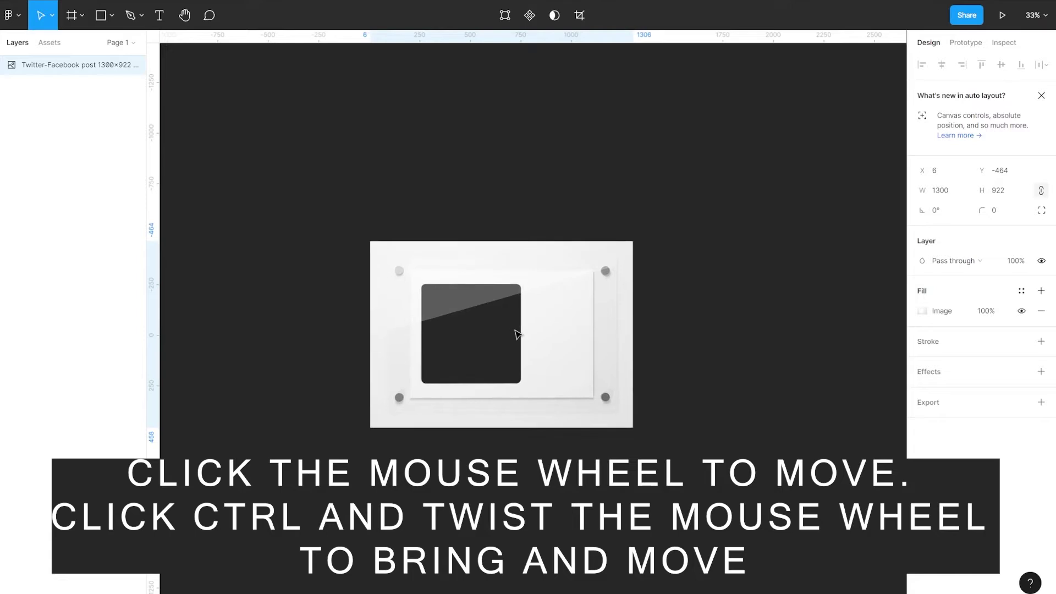
scroll(571, 334, up, 5)
scroll(571, 332, down, 3)
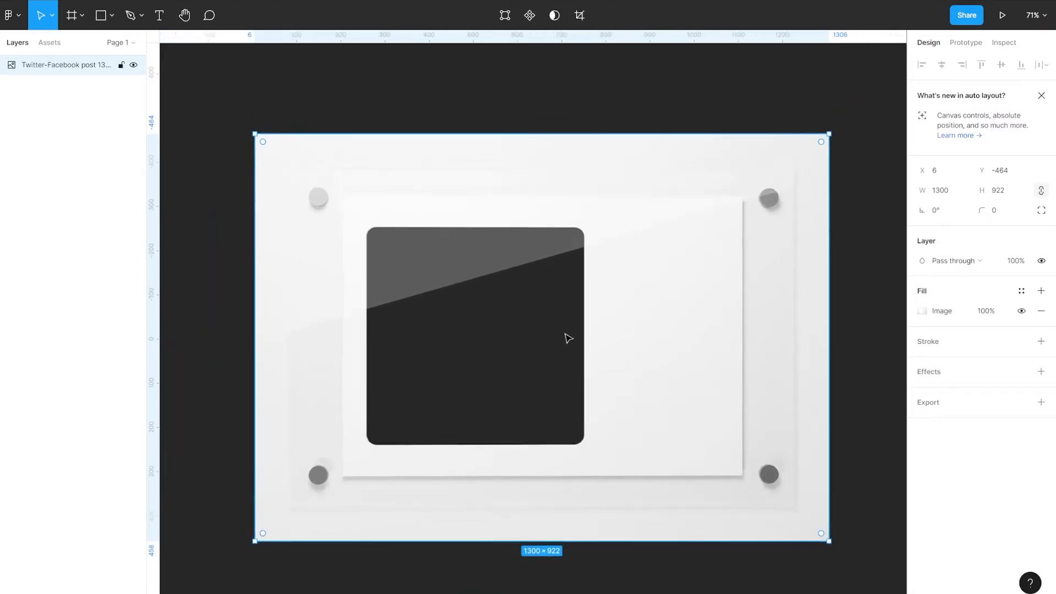
right_click(547, 336)
mouse_move(546, 337)
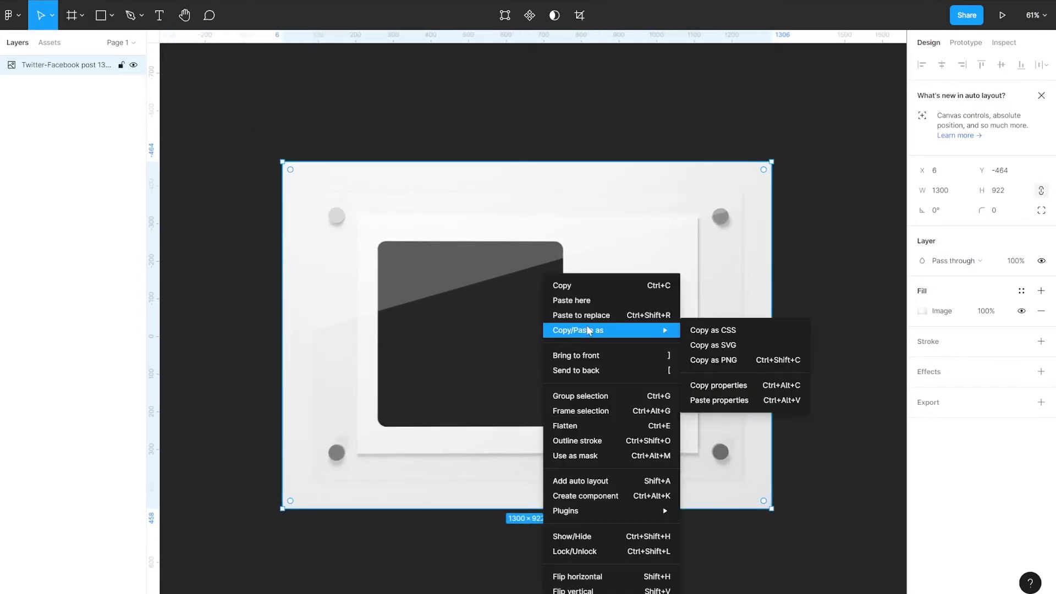
click(604, 397)
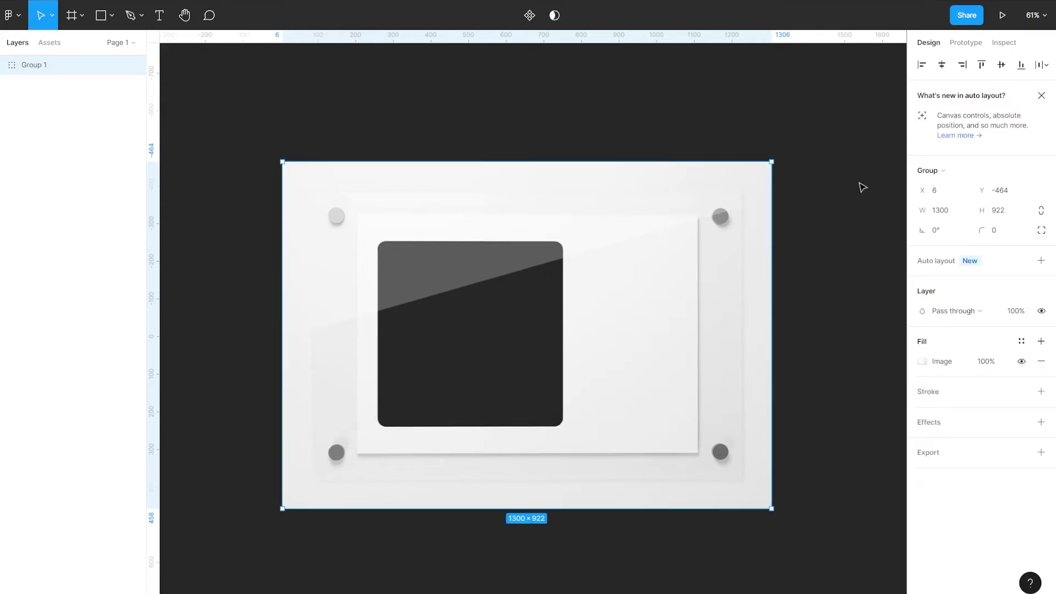
Convert the group into a frame and paste the forest artwork onto the canvas
click(952, 178)
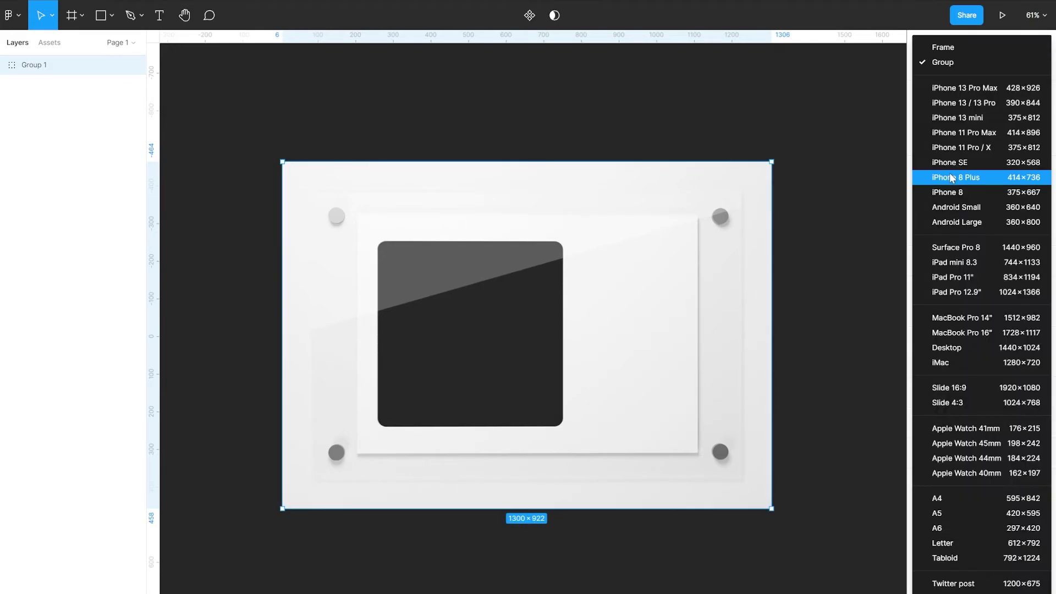
click(975, 47)
key(ctrl+v)
scroll(380, 297, down, 5)
Place ART 1 beneath the mockup image layer and resize it to about 1523×952
drag(387, 284, 451, 304)
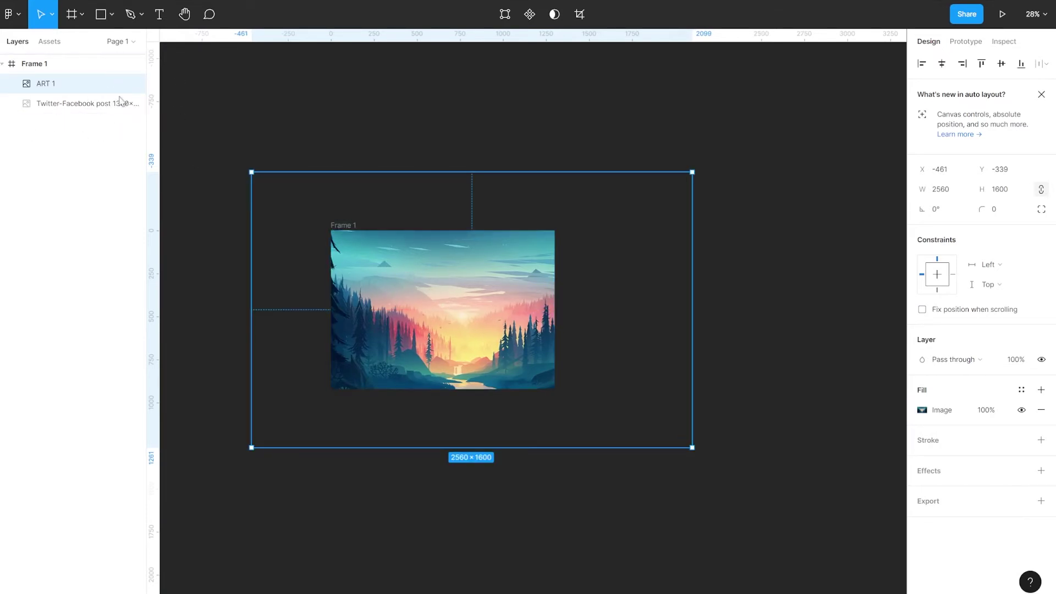
drag(52, 84, 73, 118)
drag(692, 172, 452, 318)
click(71, 83)
key(shift+2)
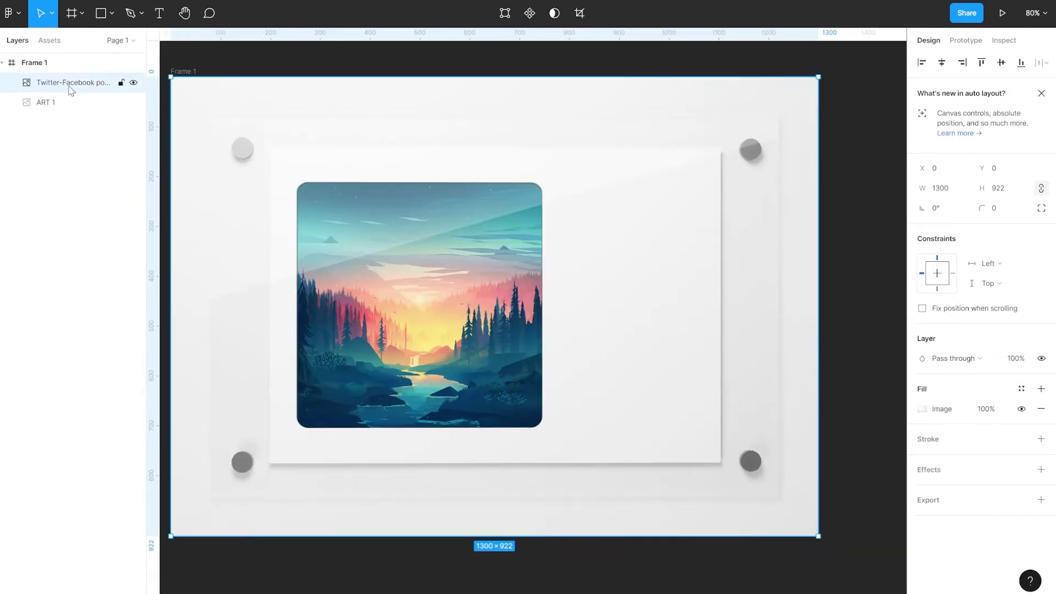
Add a MAGIC #15 text layer to the right of the artwork
click(161, 13)
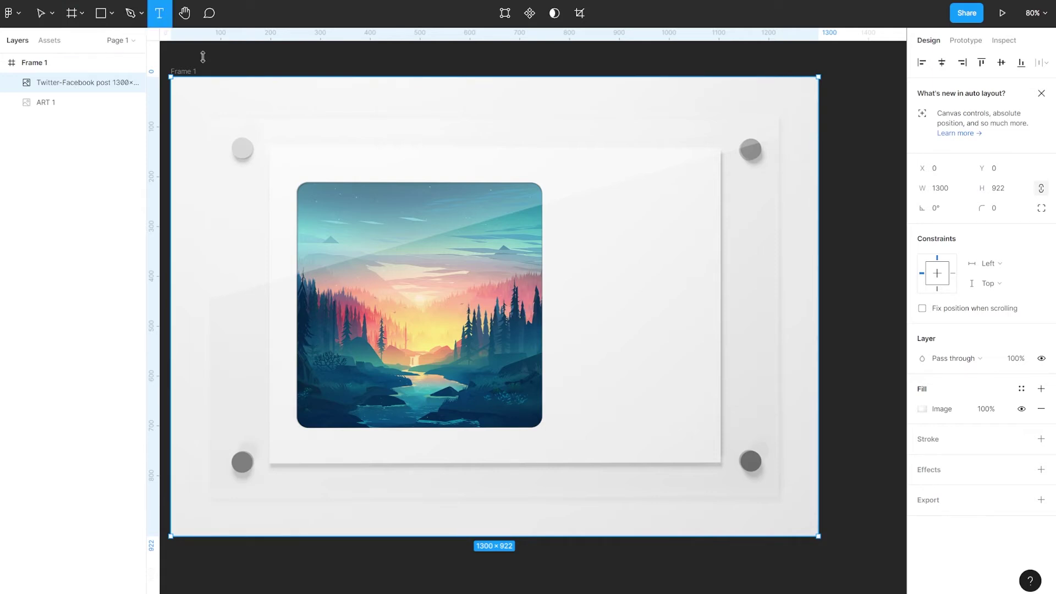
click(589, 257)
text(MAGIC #15)
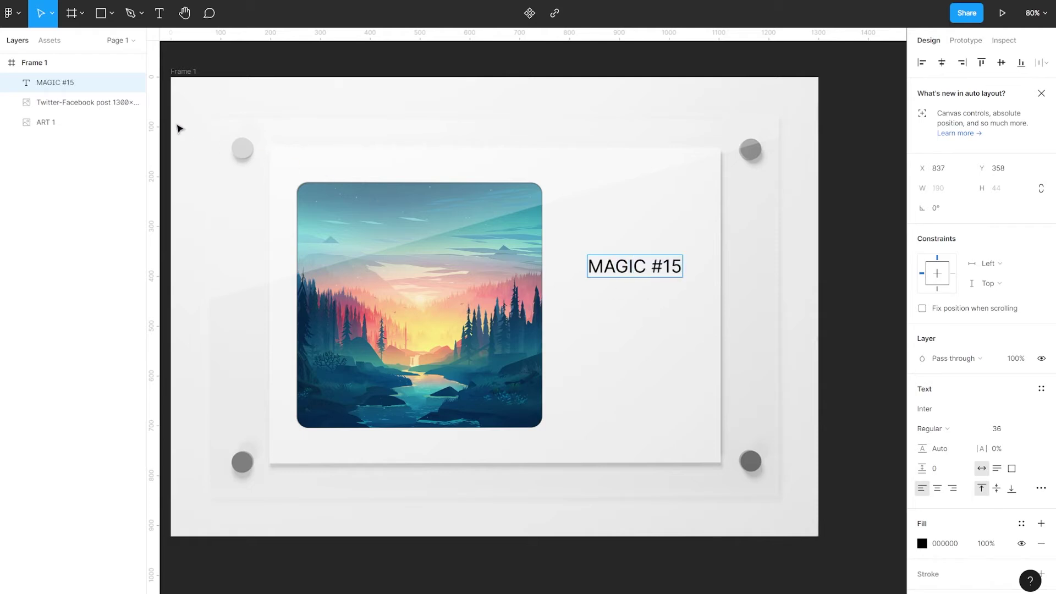
Style the MAGIC #15 title at size 40, Bold, in Inder, and reposition it
key(Escape)
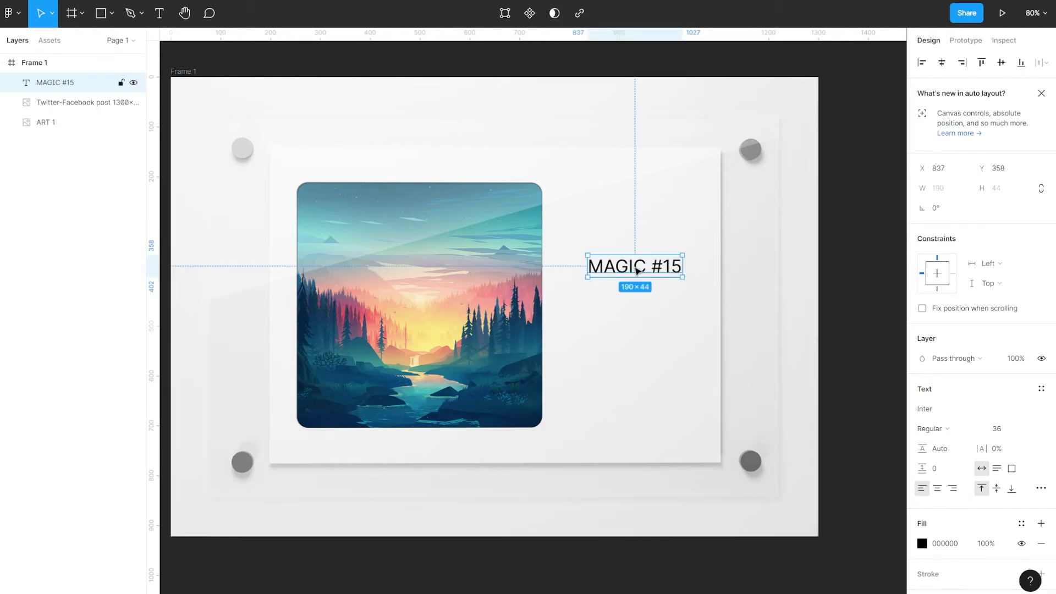
drag(633, 267, 608, 239)
click(1030, 433)
click(1007, 446)
click(931, 428)
click(939, 425)
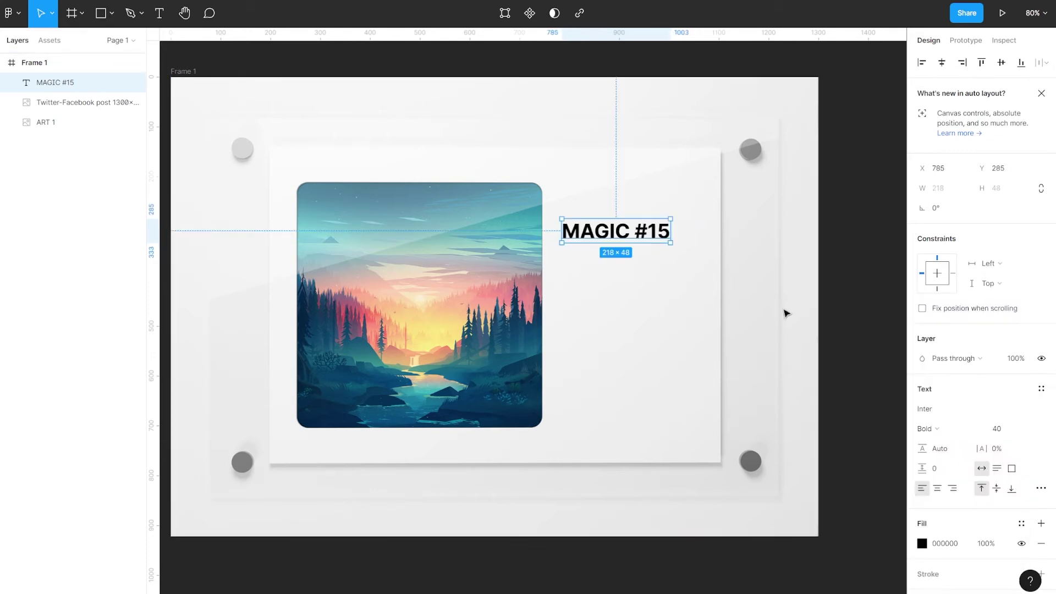
click(954, 410)
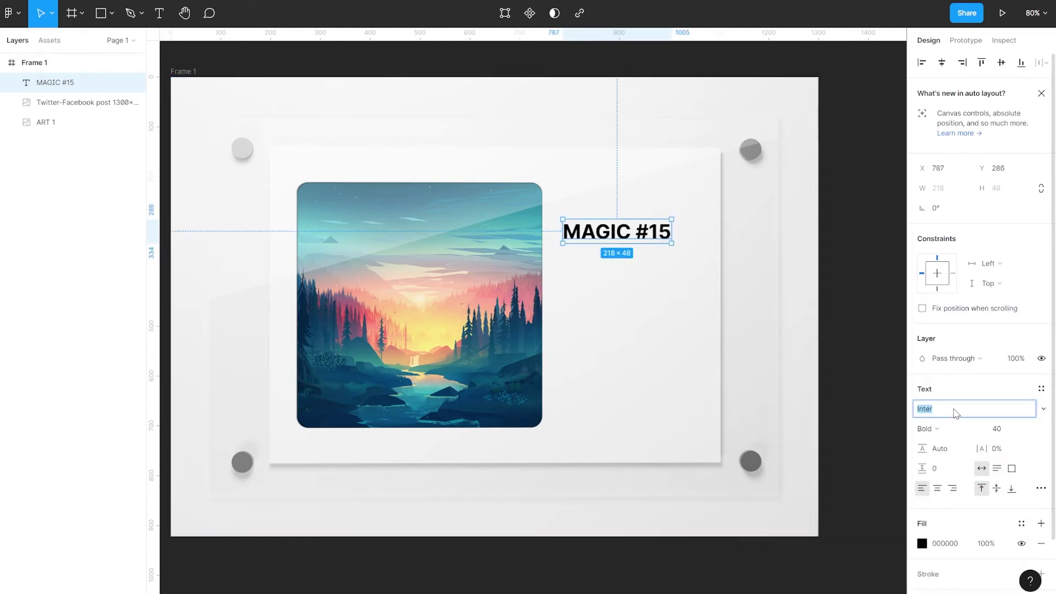
click(1043, 409)
click(1038, 265)
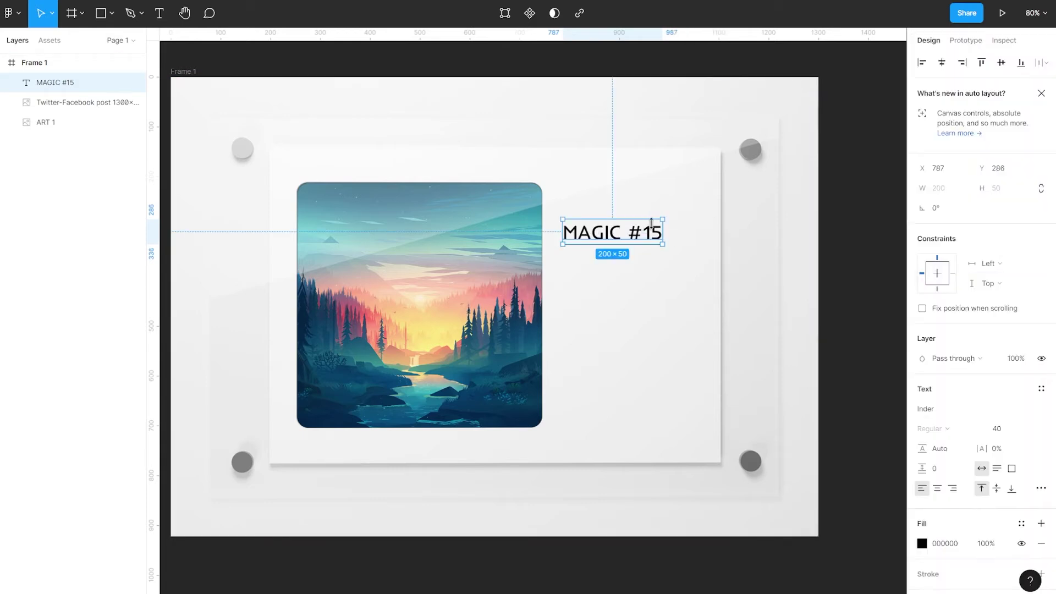
drag(652, 222, 648, 336)
Add an About NFT caption at size 24 directly beneath the title
key(t)
drag(557, 371, 707, 432)
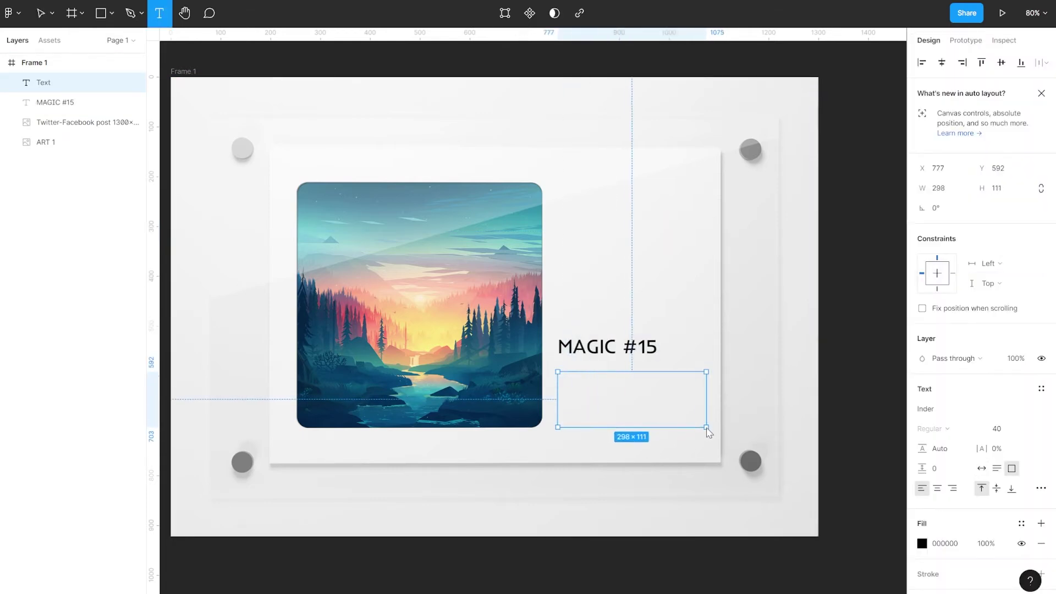
text(About NFT)
key(Escape)
click(1042, 428)
click(1024, 388)
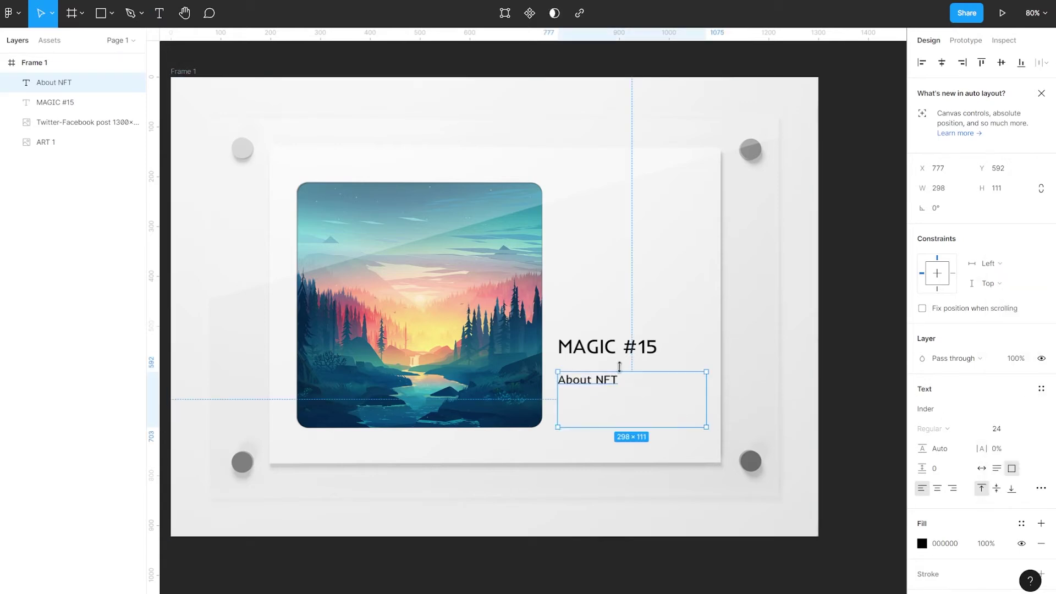
double_click(645, 426)
drag(605, 379, 603, 369)
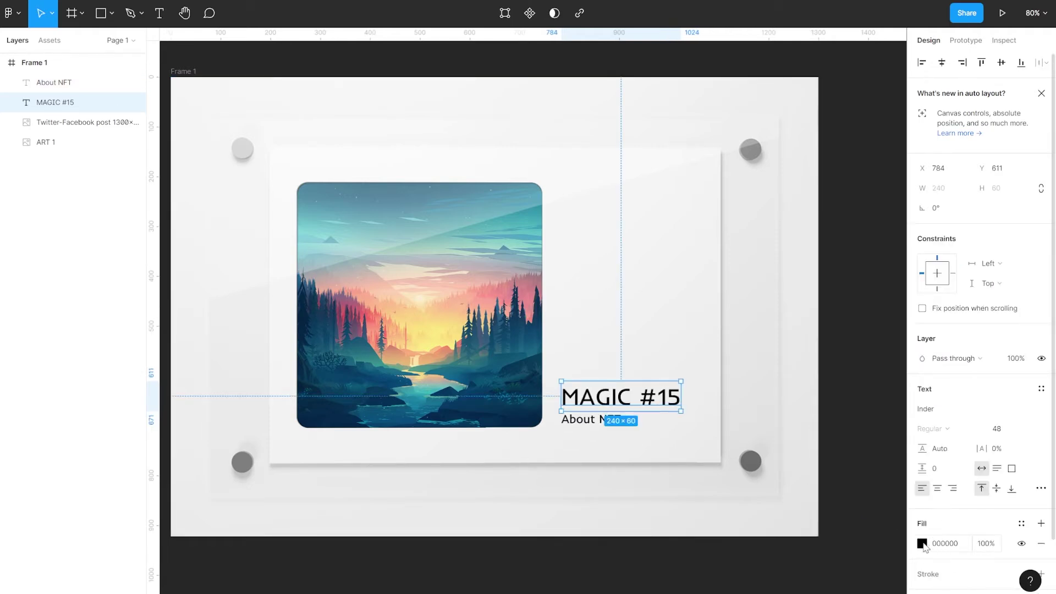
Recolour the MAGIC #15 title dark blue 0D496D by sampling it from the artwork
click(923, 544)
click(850, 306)
click(861, 460)
click(775, 468)
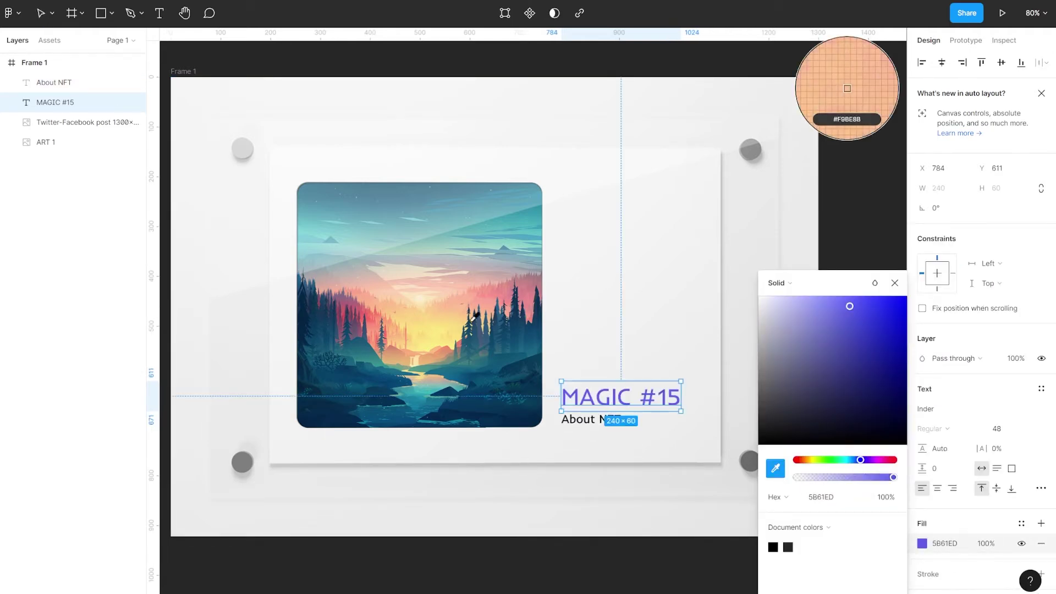
click(517, 337)
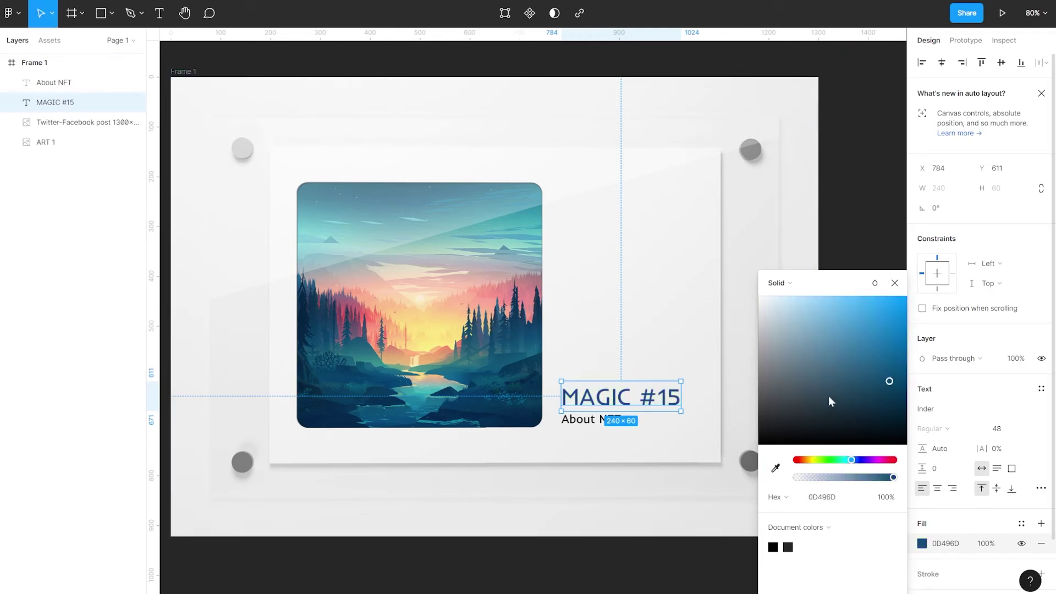
click(894, 283)
click(851, 295)
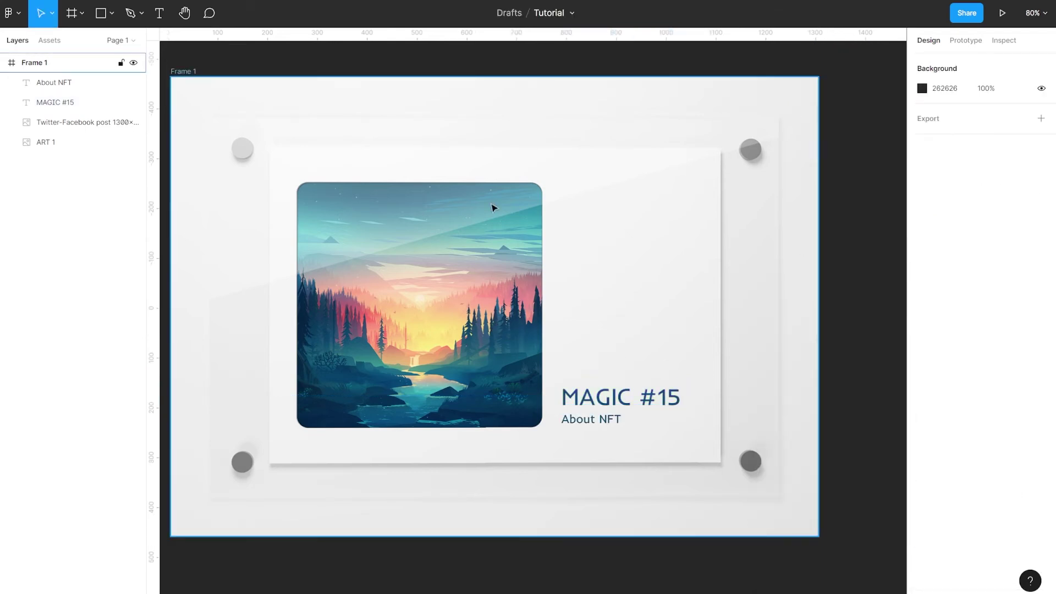
scroll(460, 229, left, 1)
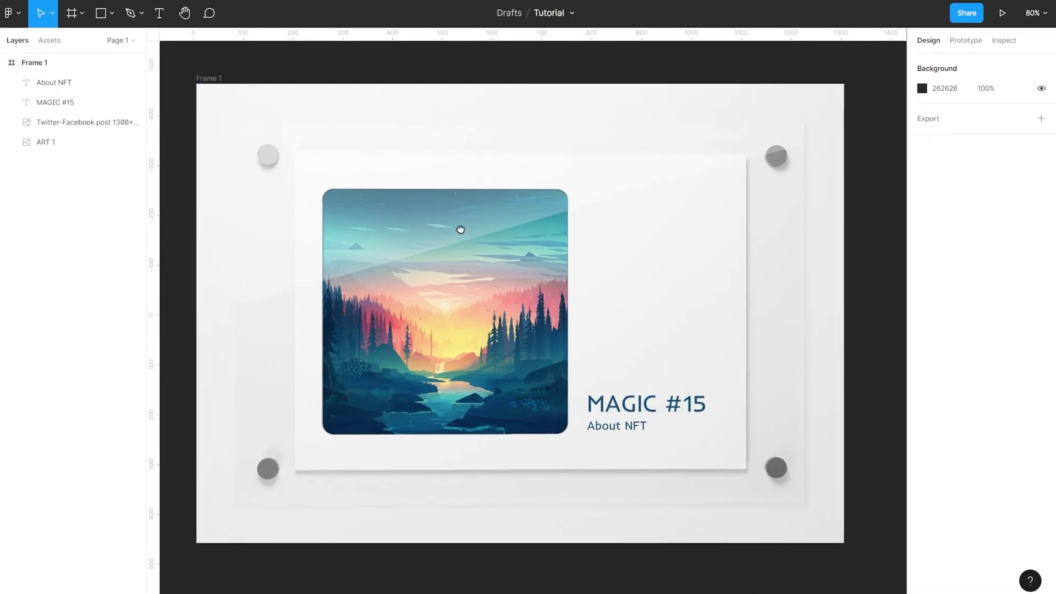
Give Frame 1 a 1x PNG export setting
click(254, 83)
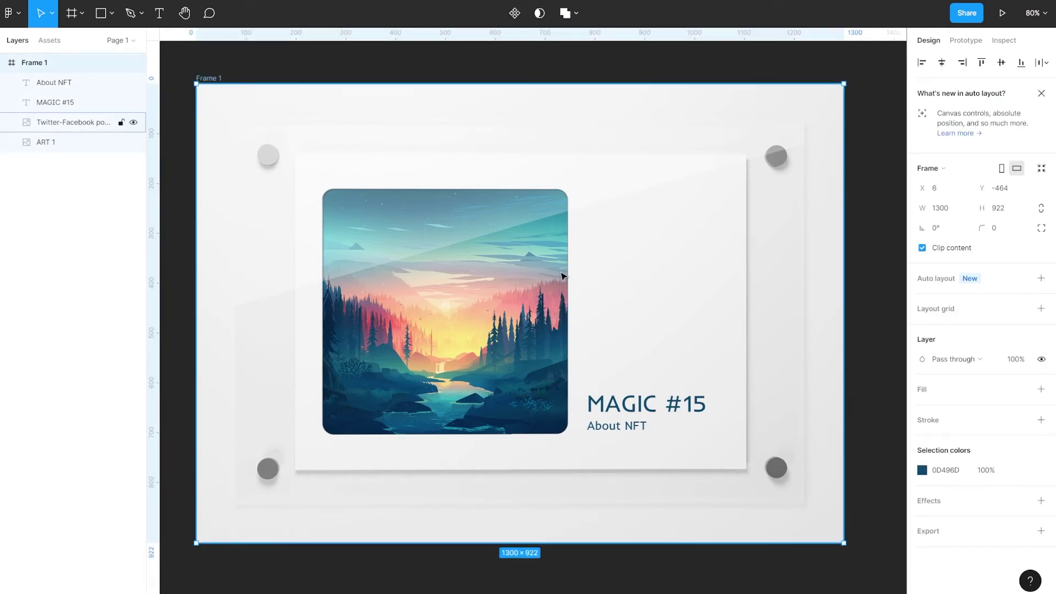
click(940, 531)
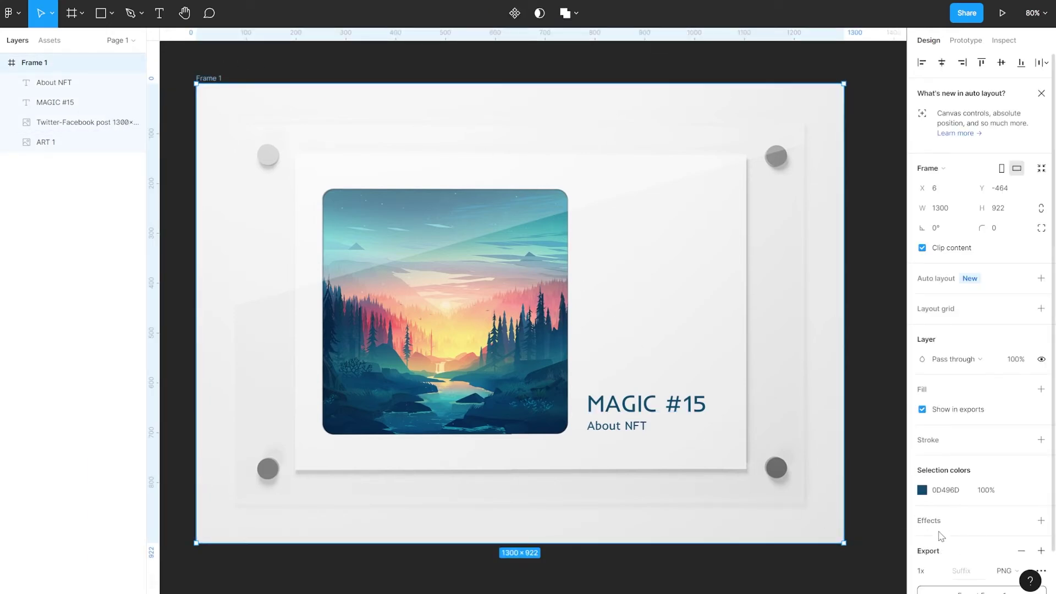
scroll(965, 509, down, 1)
click(1016, 512)
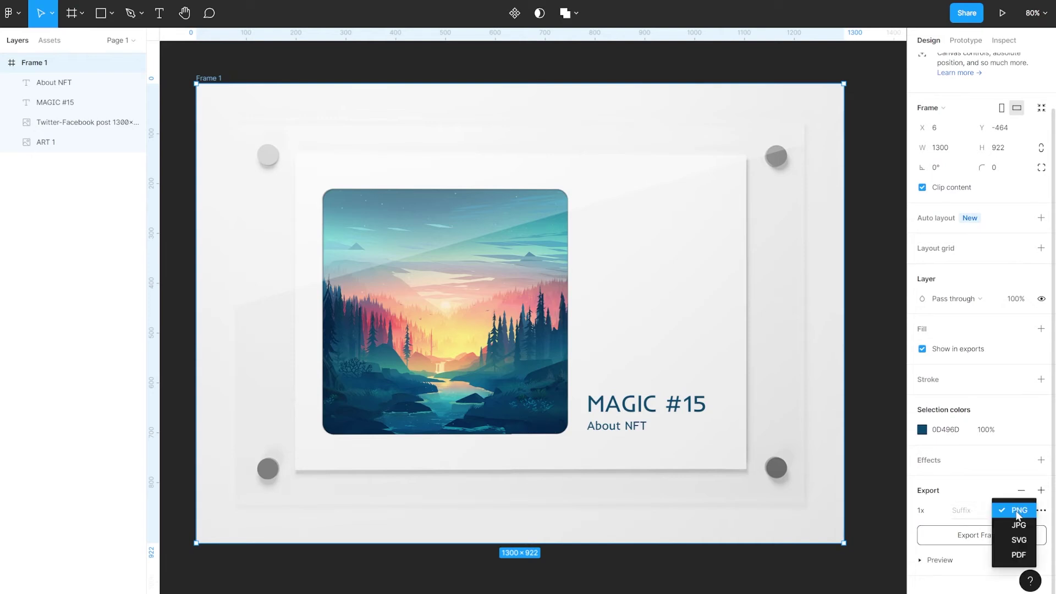
click(974, 557)
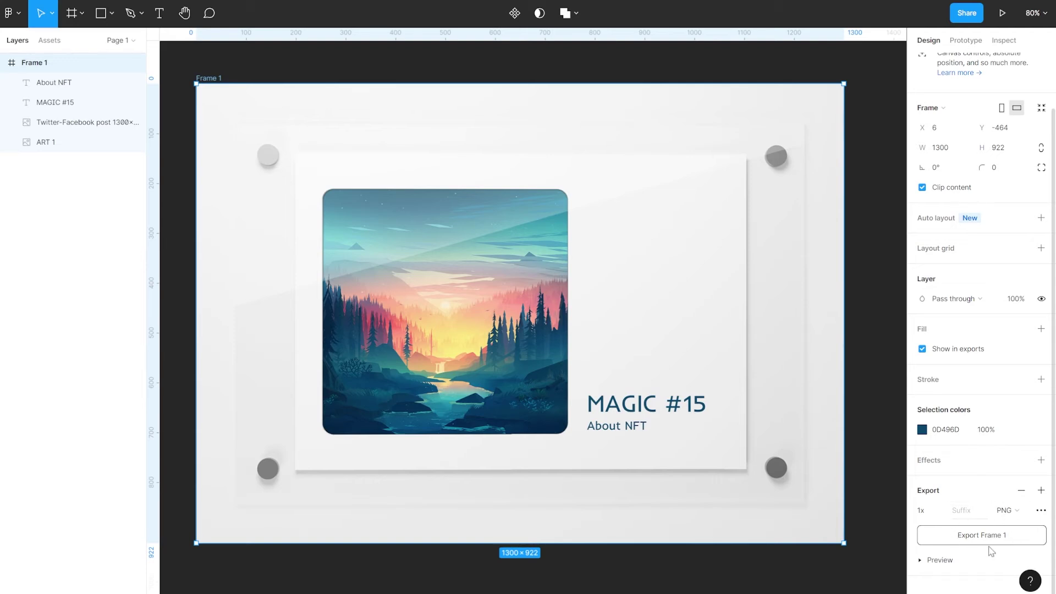
click(46, 142)
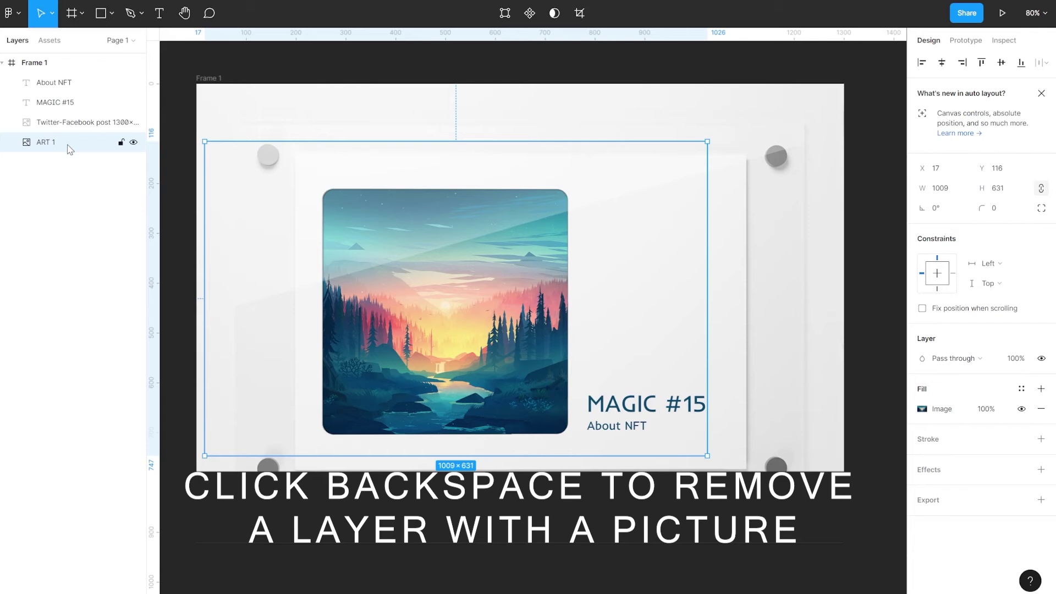
Delete the ART 1 picture layer from Frame 1
key(BackSpace)
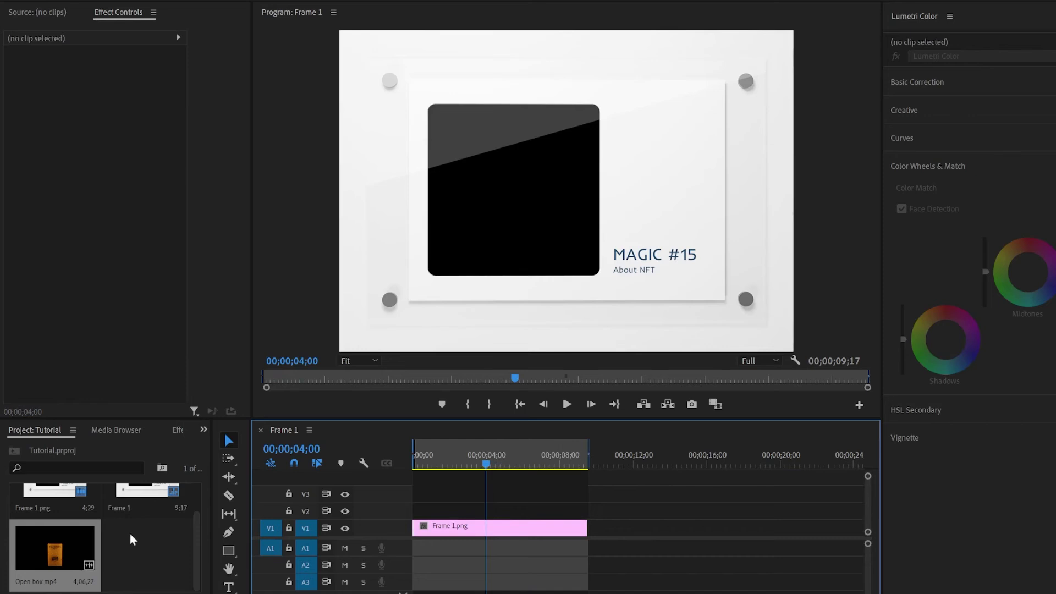
Place Open box.mp4 on track V2 under the mockup and preview around 4 seconds
drag(80, 545, 419, 513)
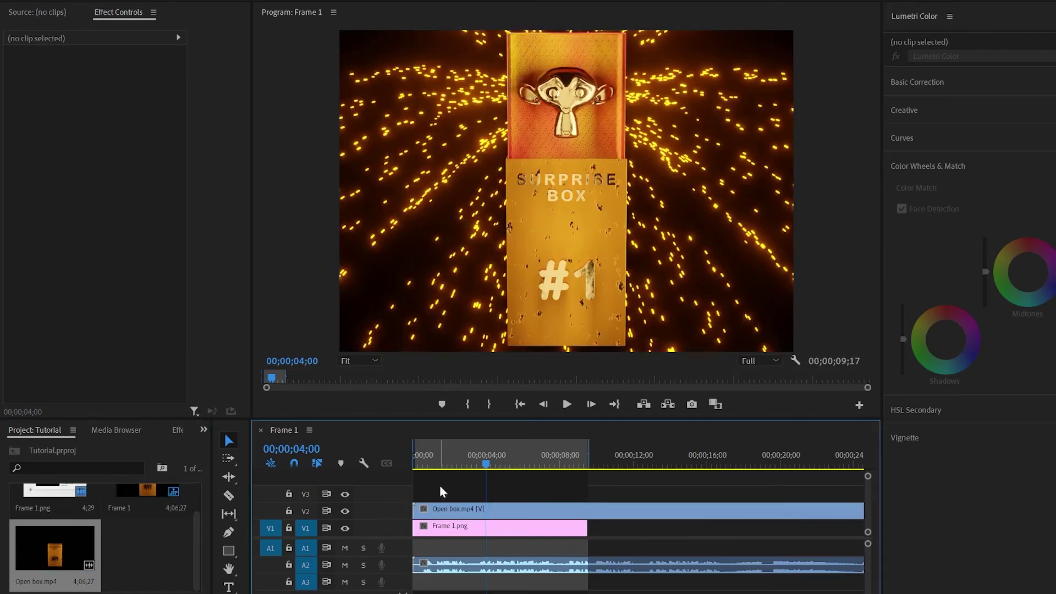
drag(481, 461, 485, 462)
Scale the box video to 50% and position it at X 510 inside the mockup window
click(576, 529)
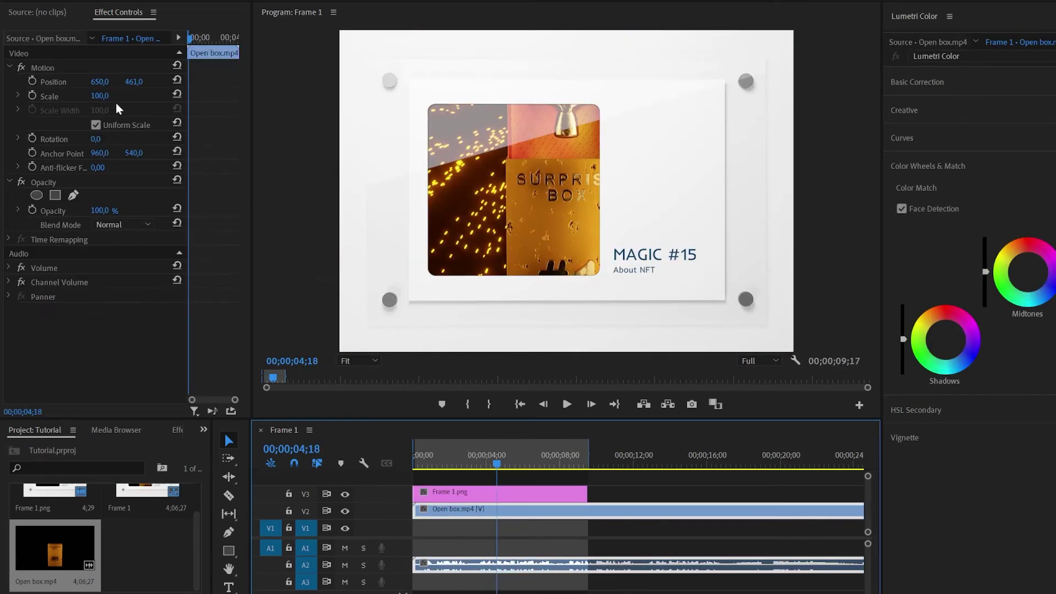
click(100, 96)
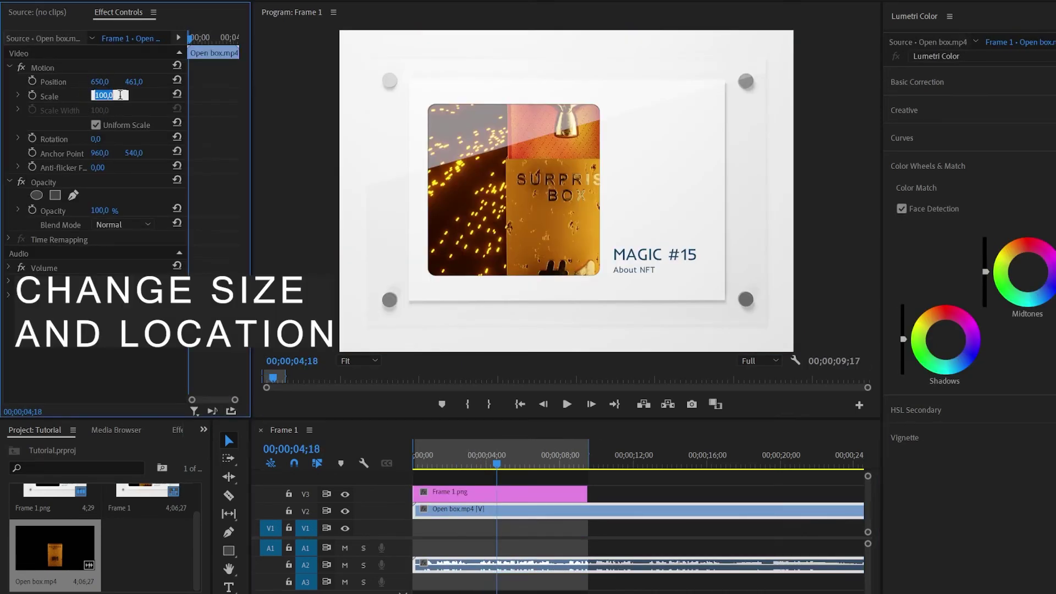
text(50)
key(Return)
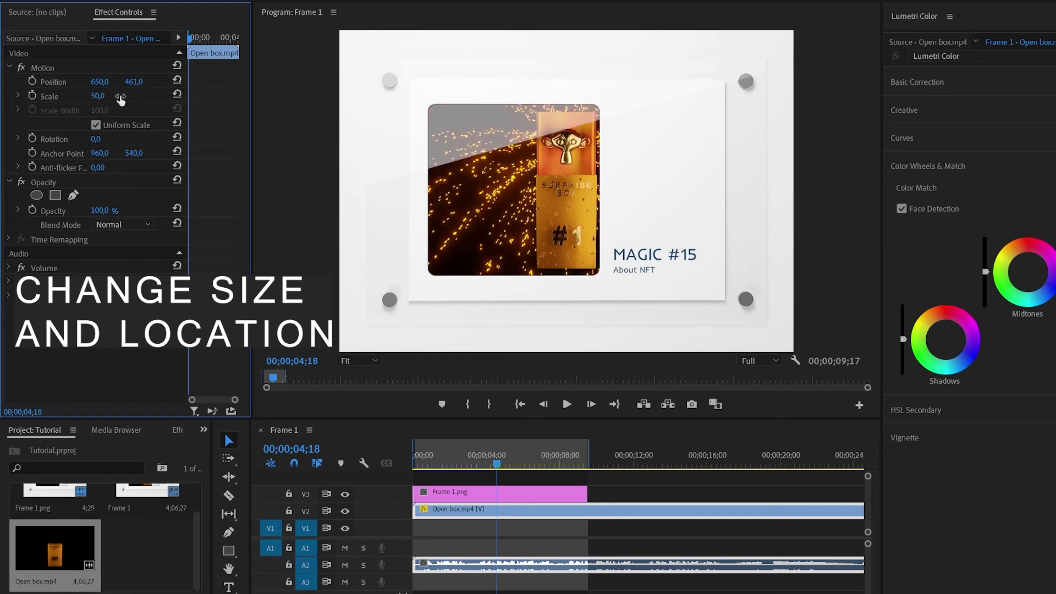
drag(99, 81, 97, 84)
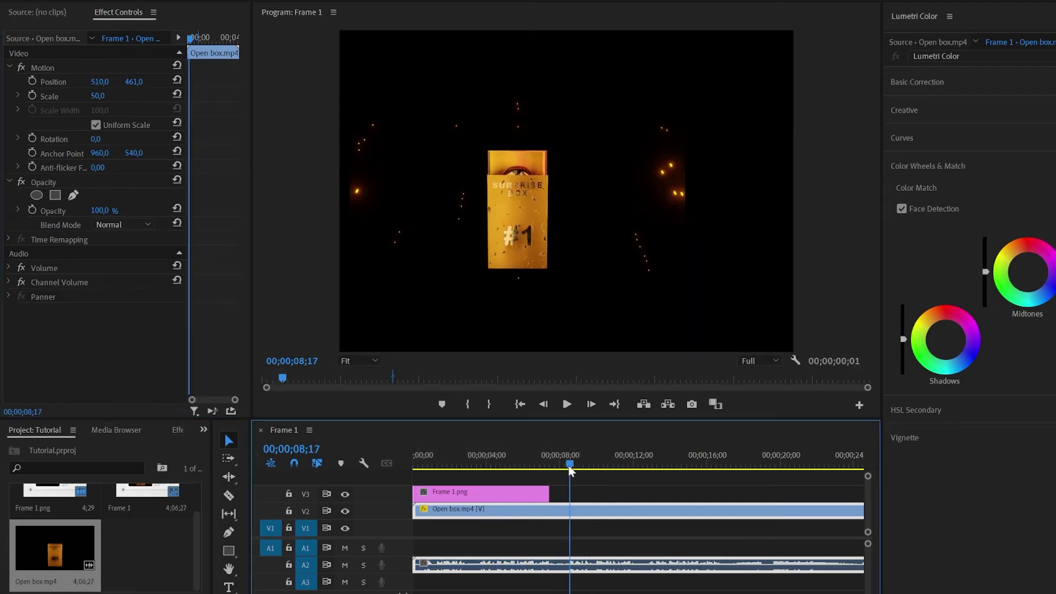
drag(568, 468, 403, 465)
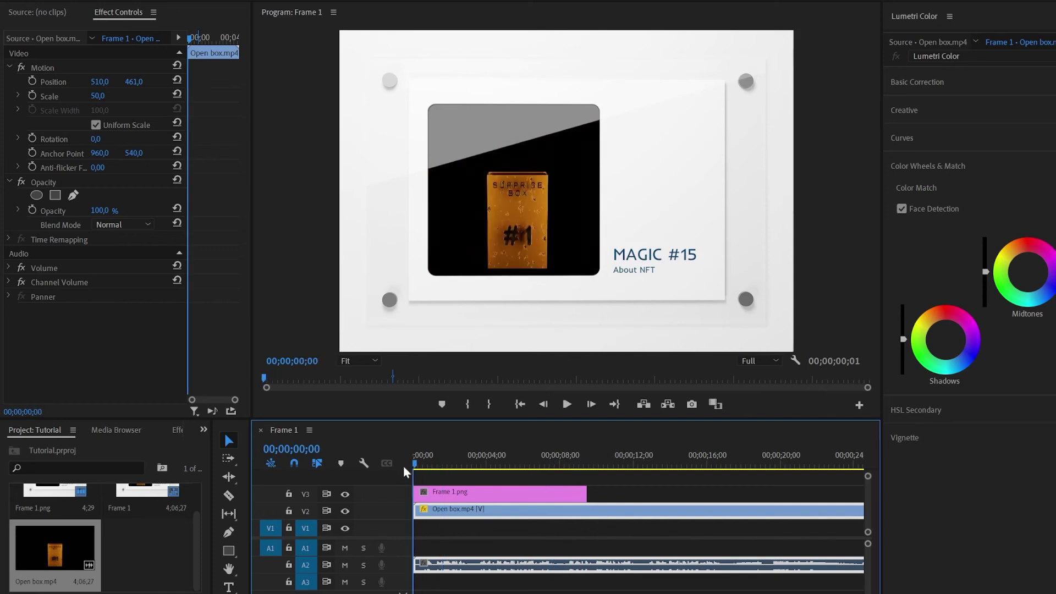
Mark the sequence out point at about 00;00;09;15
mouse_move(473, 465)
mouse_down()
mouse_move(580, 472)
mouse_move(524, 466)
mouse_move(587, 456)
mouse_up()
click(489, 404)
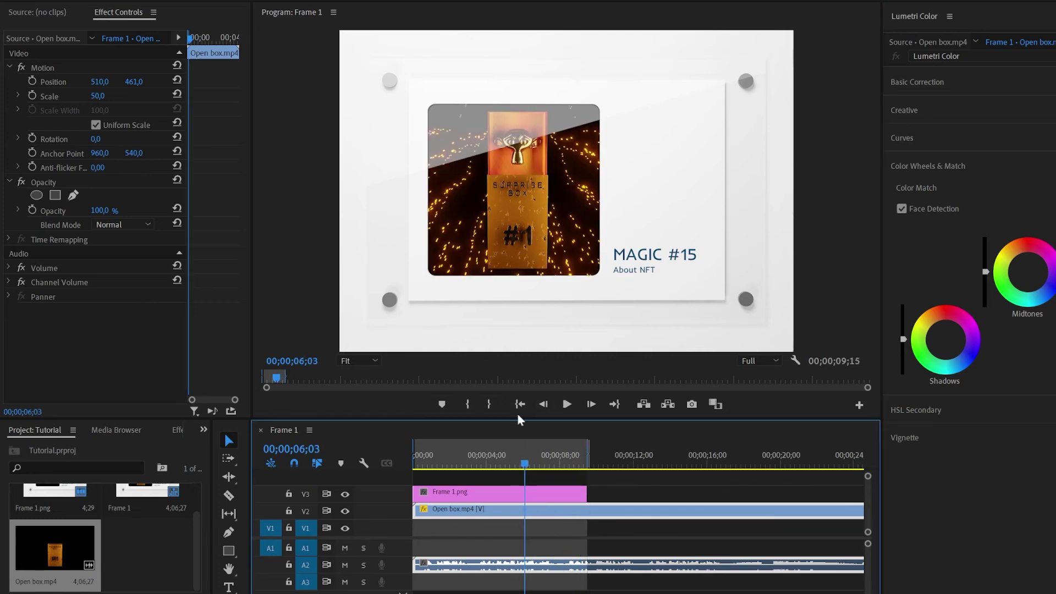
click(10, 9)
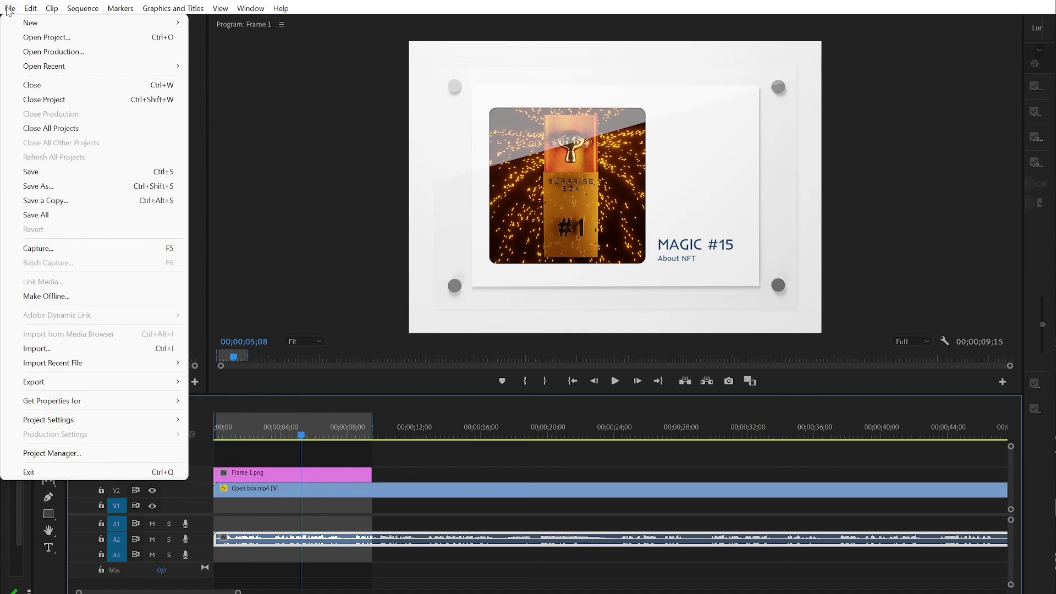
Open the sequence's Export Settings and set the format to H.264
mouse_move(135, 384)
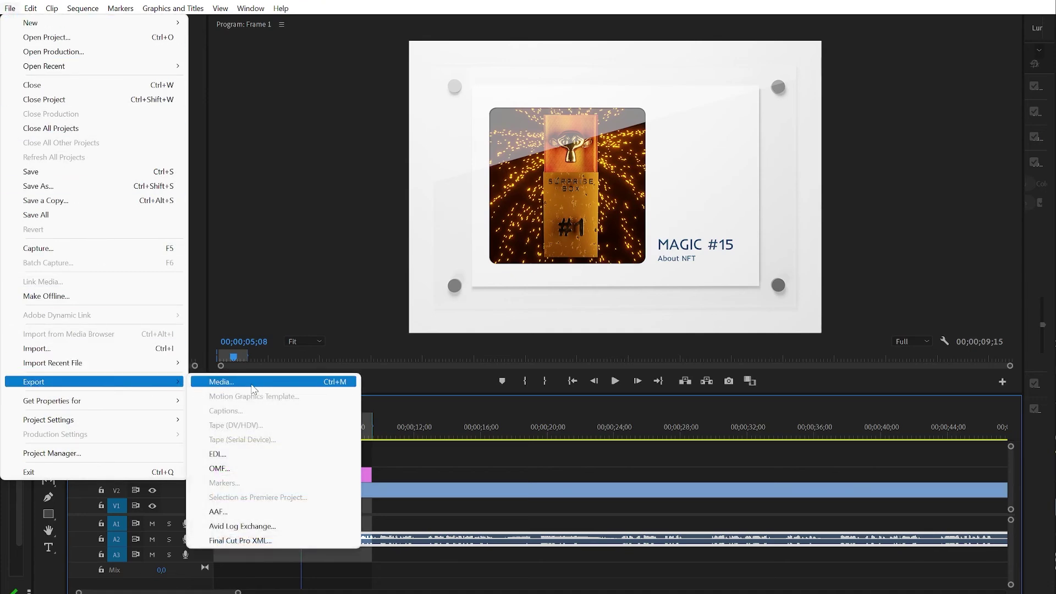
click(254, 382)
click(710, 110)
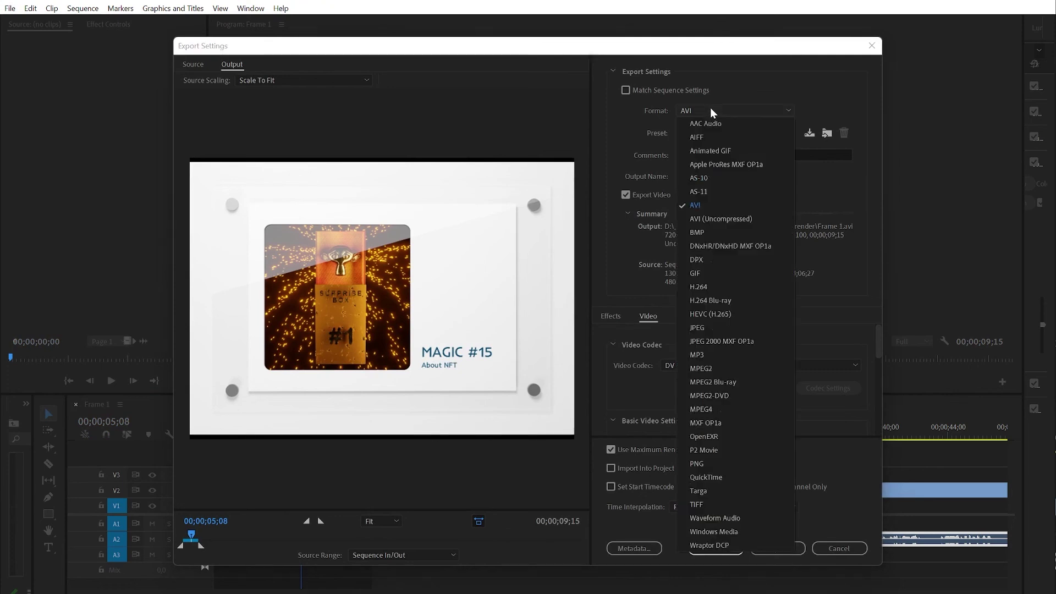
click(724, 286)
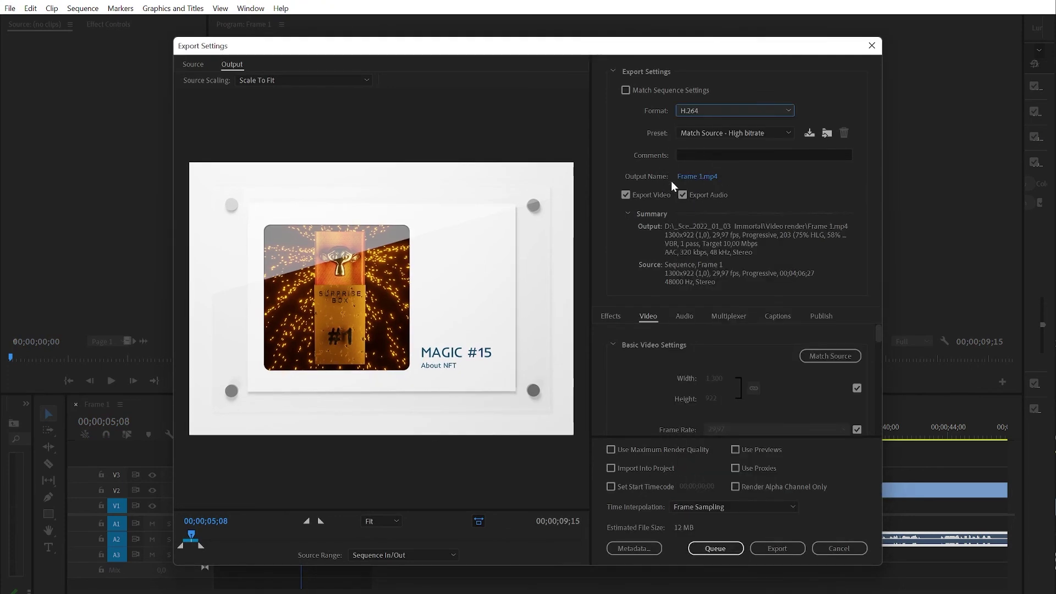